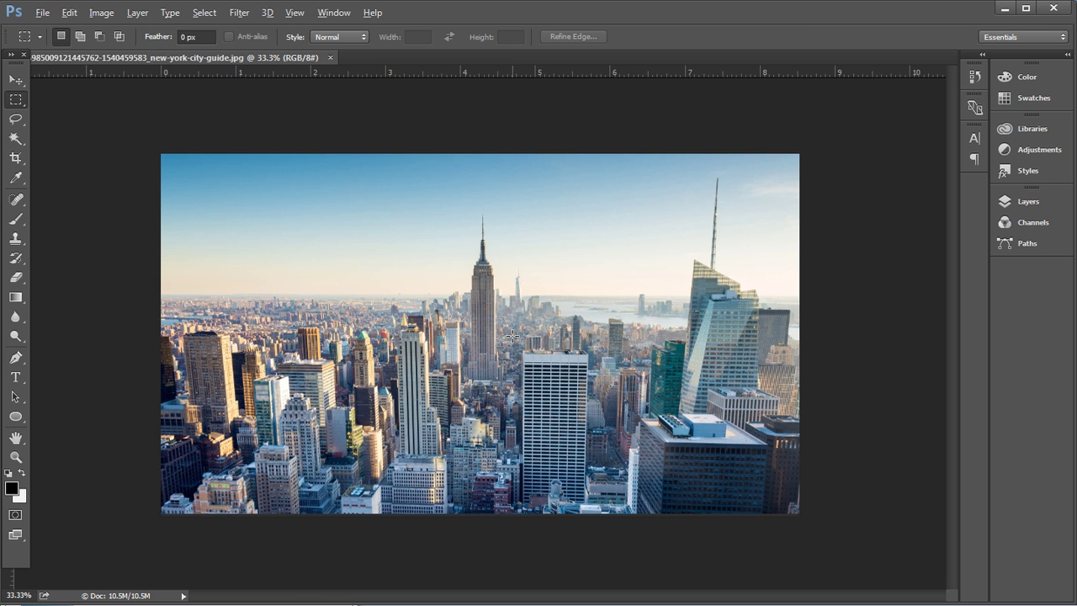
- Unlock the Background as a regular layer and convert it to a smart object
scroll(512, 337, "down", 2)
left_click(16, 80)
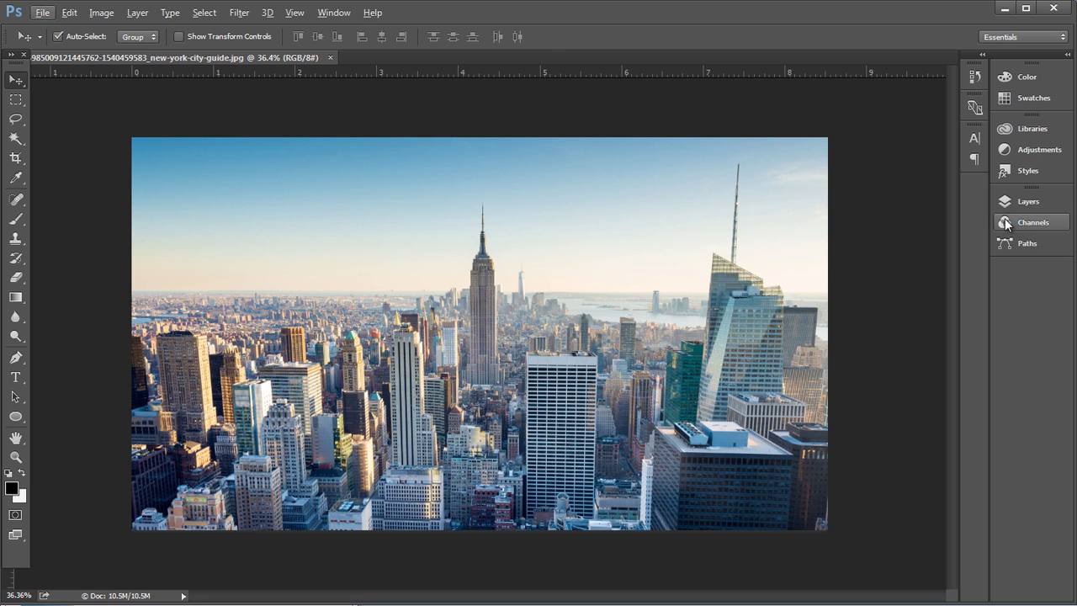
left_click(1023, 201)
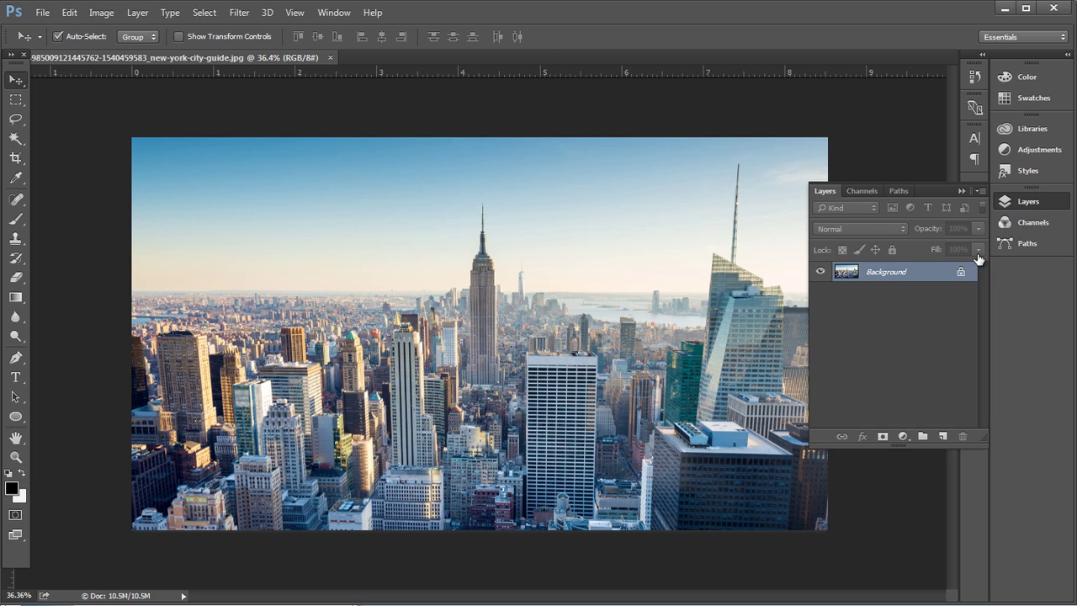
double_click(897, 284)
left_click(680, 210)
right_click(911, 277)
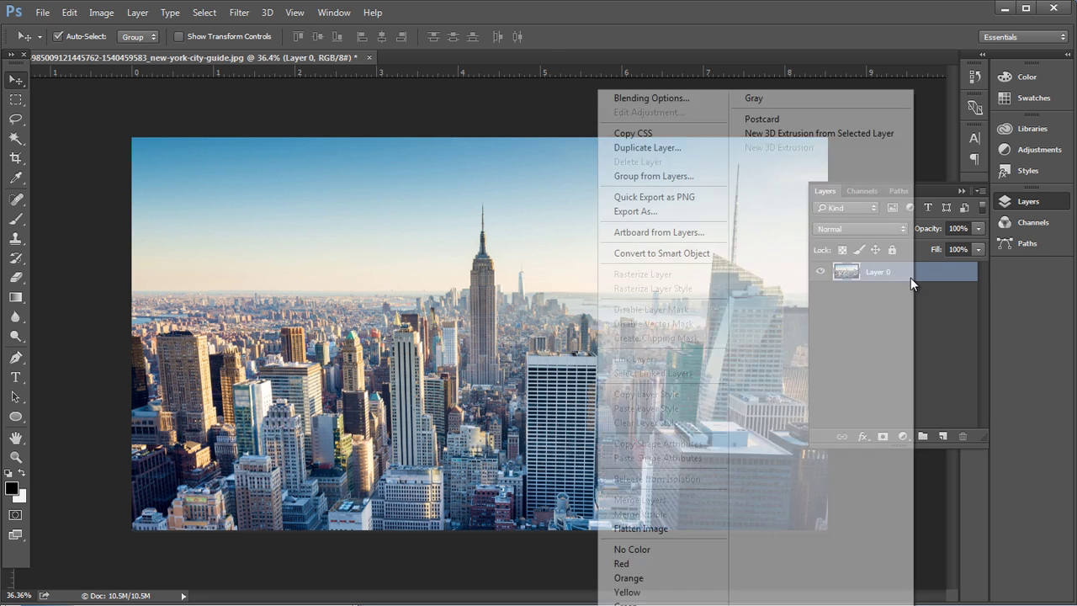
left_click(714, 254)
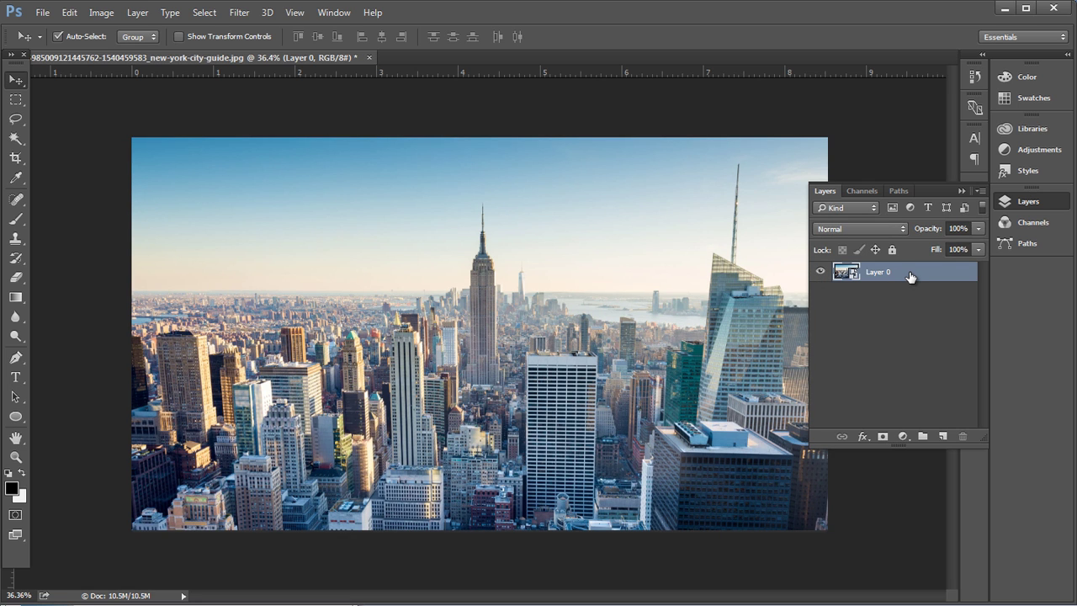
- Apply a Hue/Saturation adjustment to the city layer with Saturation at -100
left_click(101, 12)
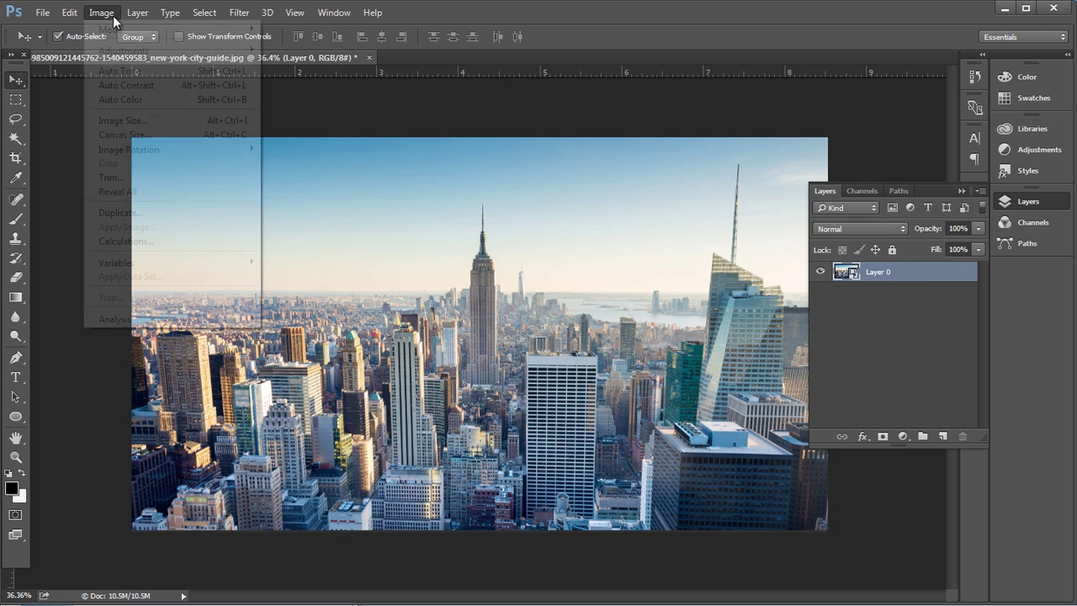
mouse_move(118, 51)
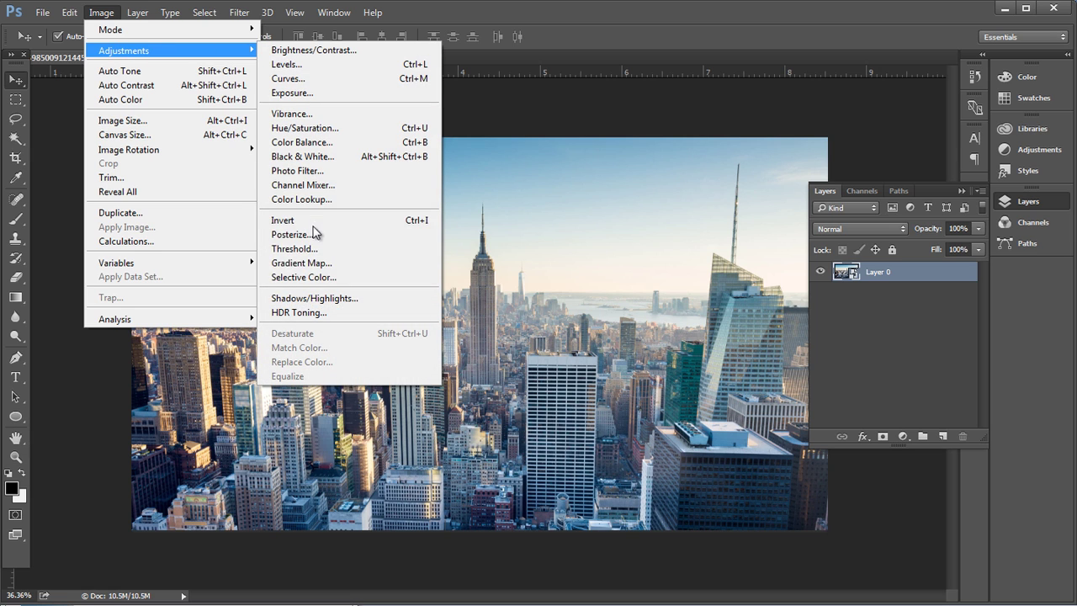
left_click(321, 131)
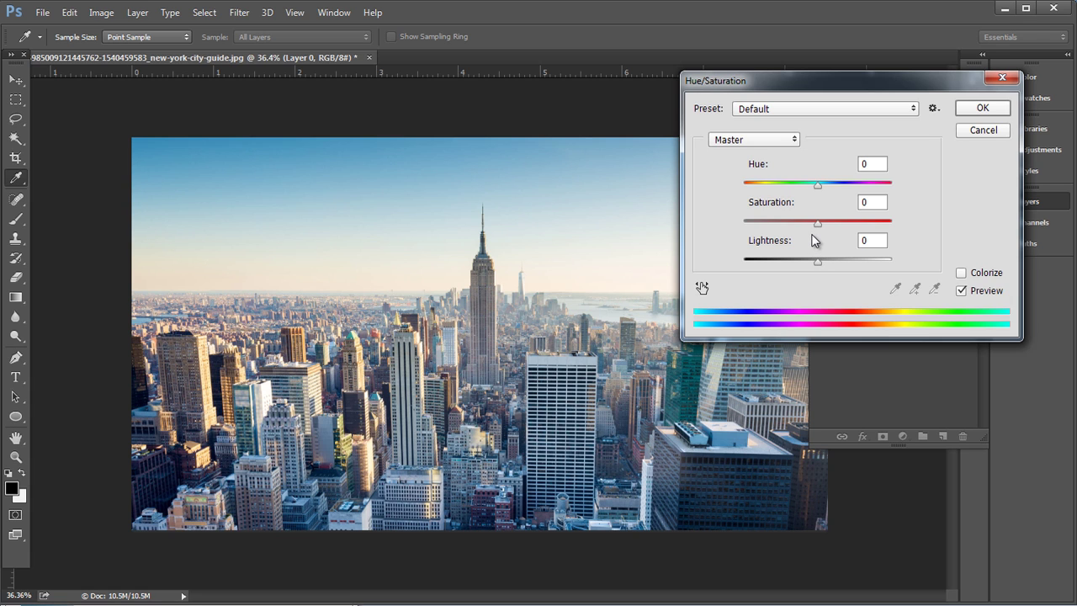
left_click_drag(814, 230, 693, 220)
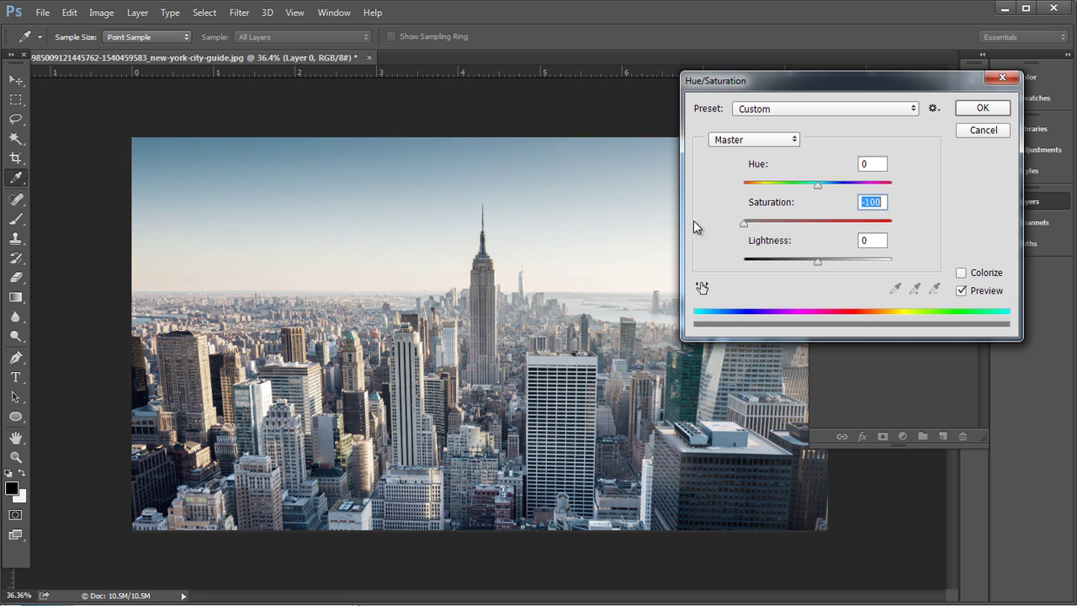
left_click(982, 108)
- Duplicate the desaturated city layer, set the copy's blend mode to Overlay and compare the image with and without it
left_click_drag(941, 269, 944, 436)
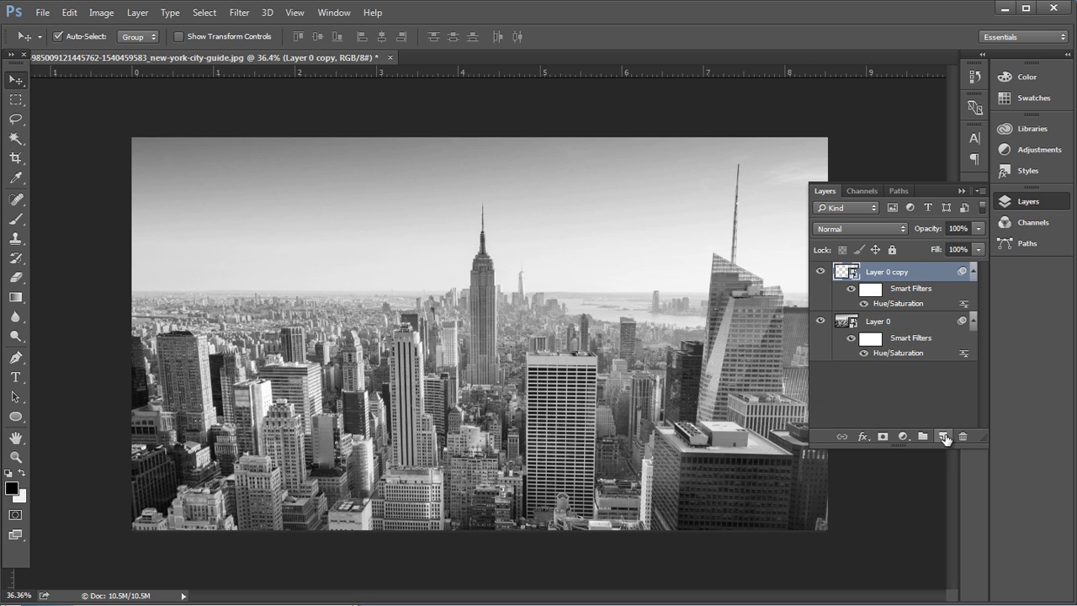
left_click(863, 229)
left_click(837, 378)
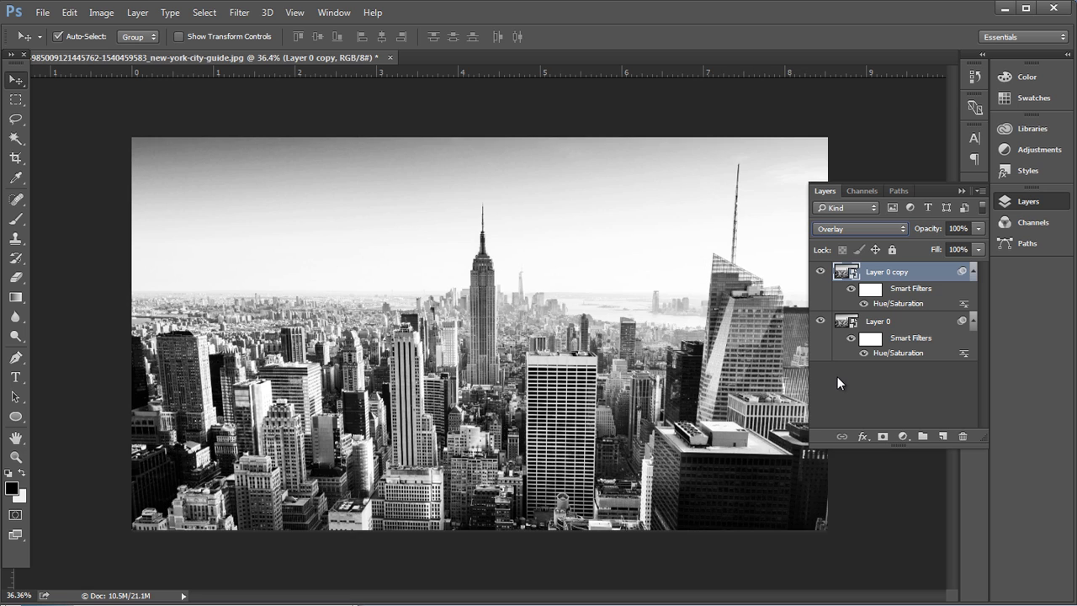
left_click(821, 273)
left_click(821, 274)
- Create a new document named Pattern, 50 by 50 pixels at 300 pixels/inch with a white background
left_click(42, 12)
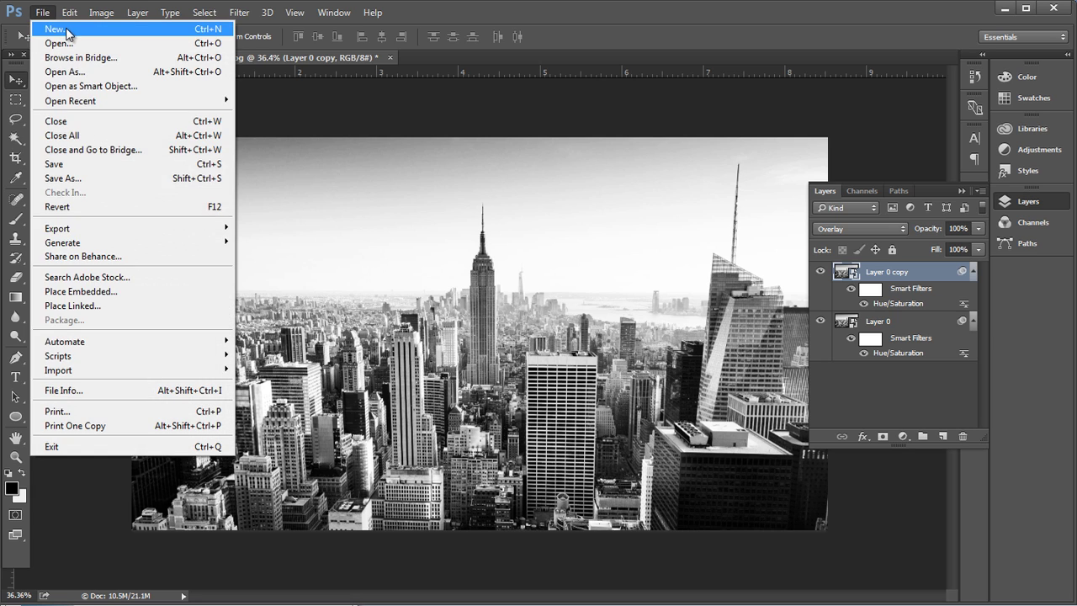
left_click(51, 24)
type("Patter")
key("Tab")
key("Tab")
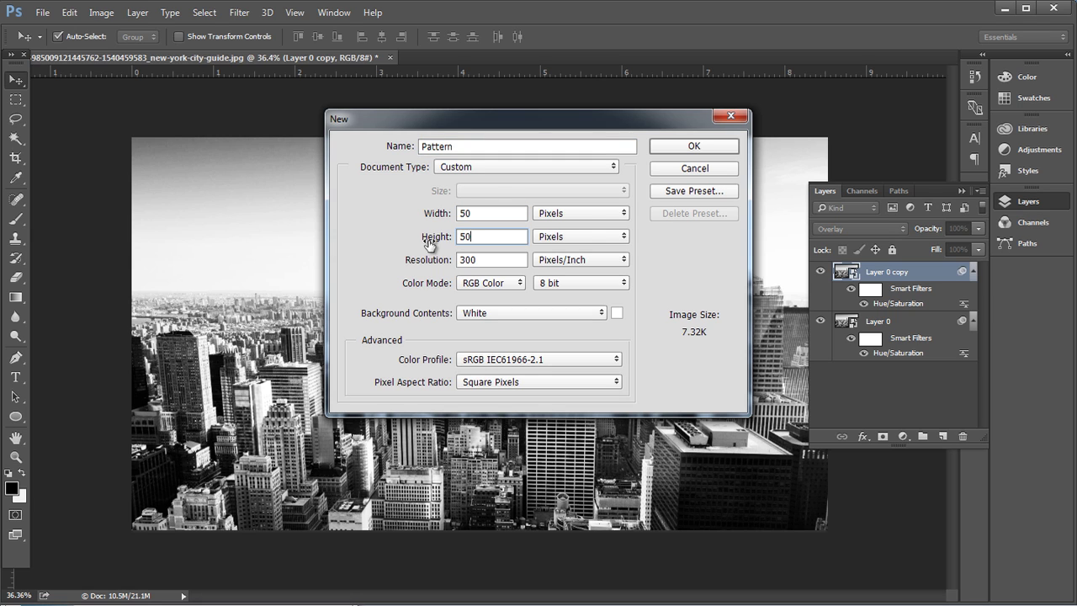
left_click(679, 152)
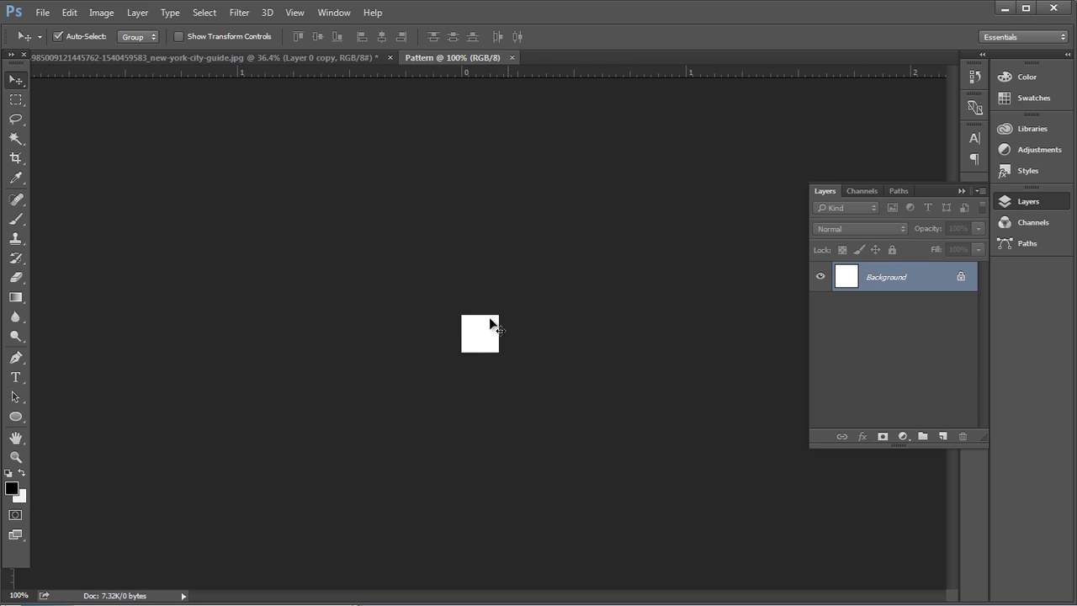
- Add a guide layout with 4 columns and 6 rows to the Pattern document
scroll(485, 342, "up", 12)
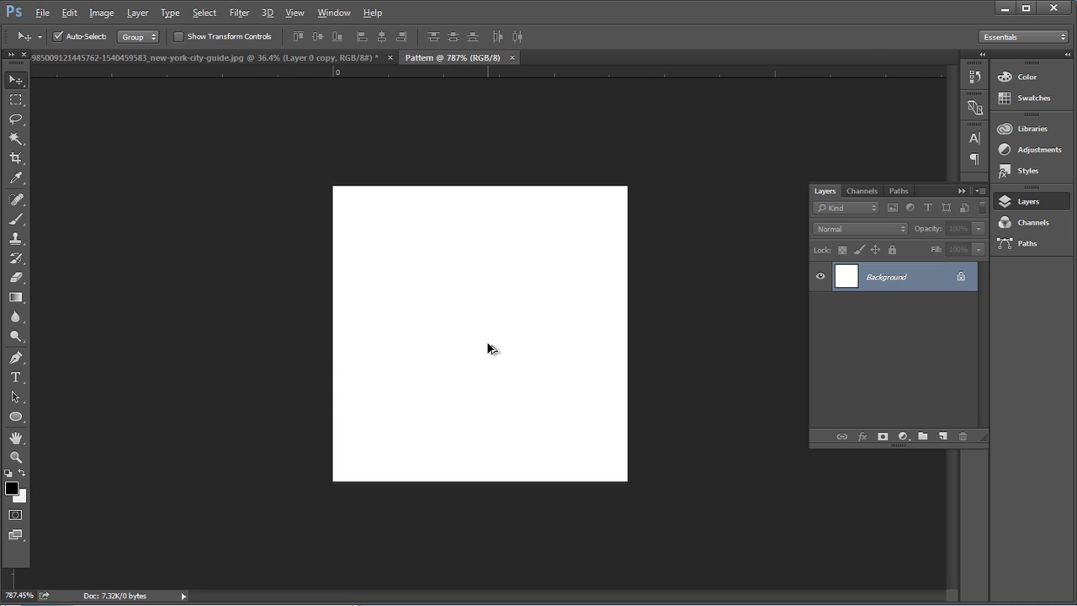
left_click(294, 16)
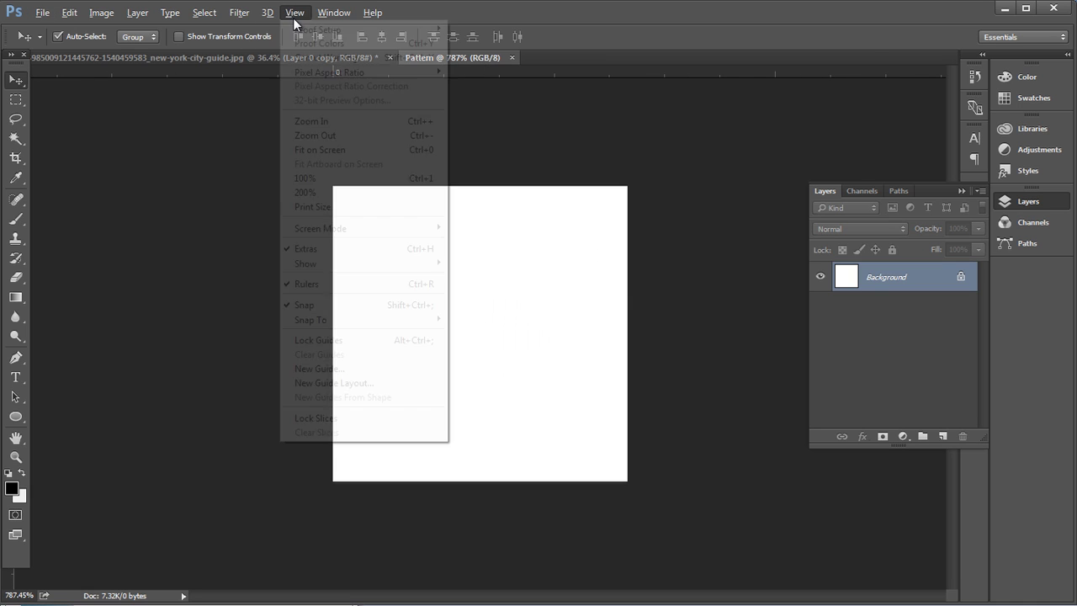
left_click(336, 383)
left_click(739, 267)
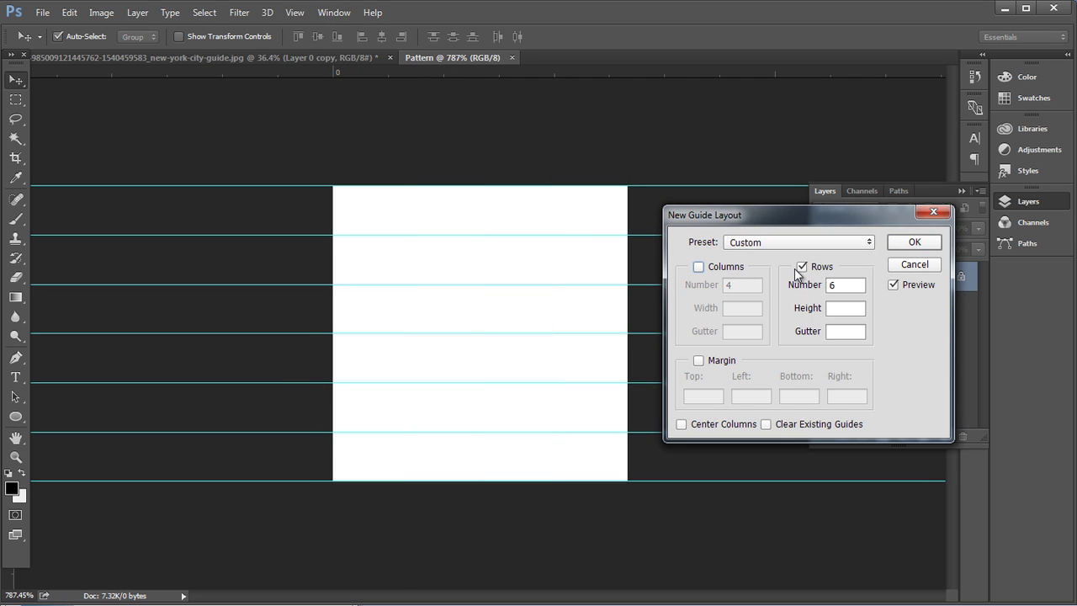
left_click(802, 267)
left_click(698, 266)
type("4")
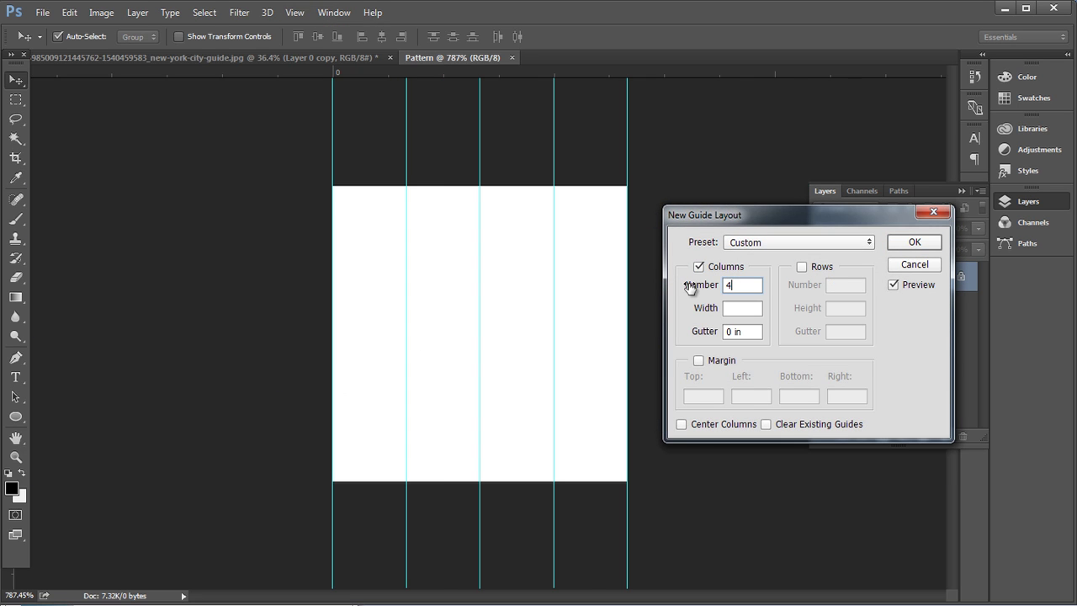
left_click(802, 267)
type("6")
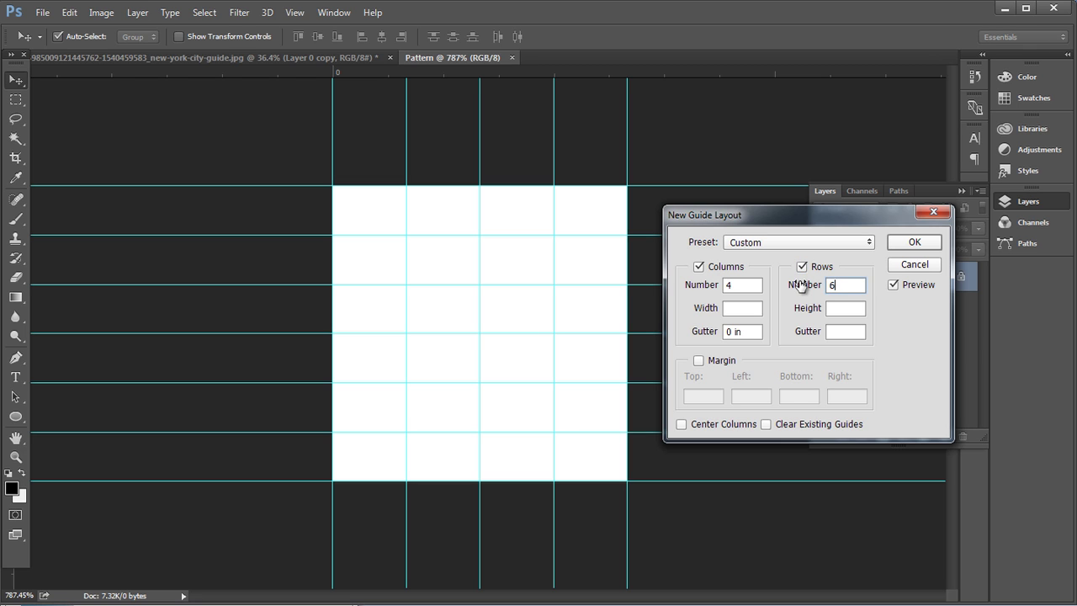
left_click(915, 242)
- Draw a black circle about 14 px in diameter centred where the middle vertical guide crosses the first inner horizontal guide
left_click(15, 417)
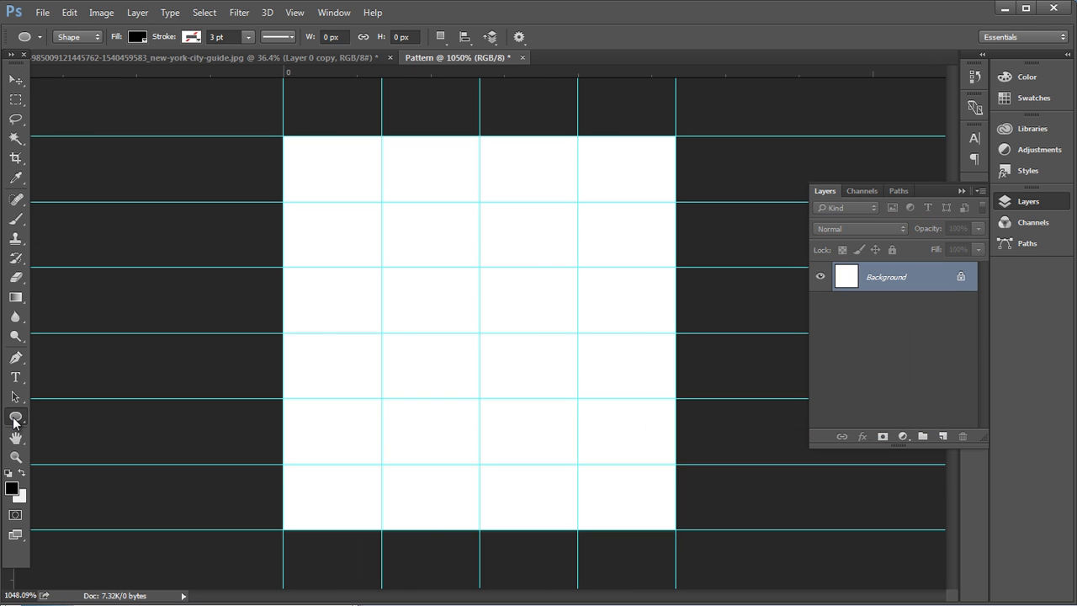
left_click_drag(480, 200, 538, 256)
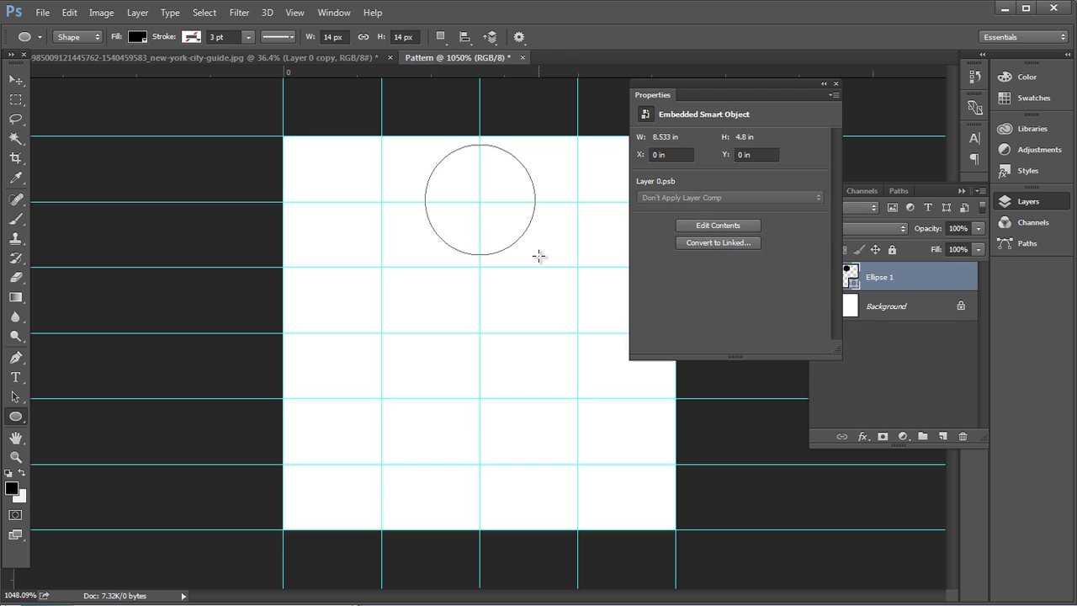
left_click(836, 85)
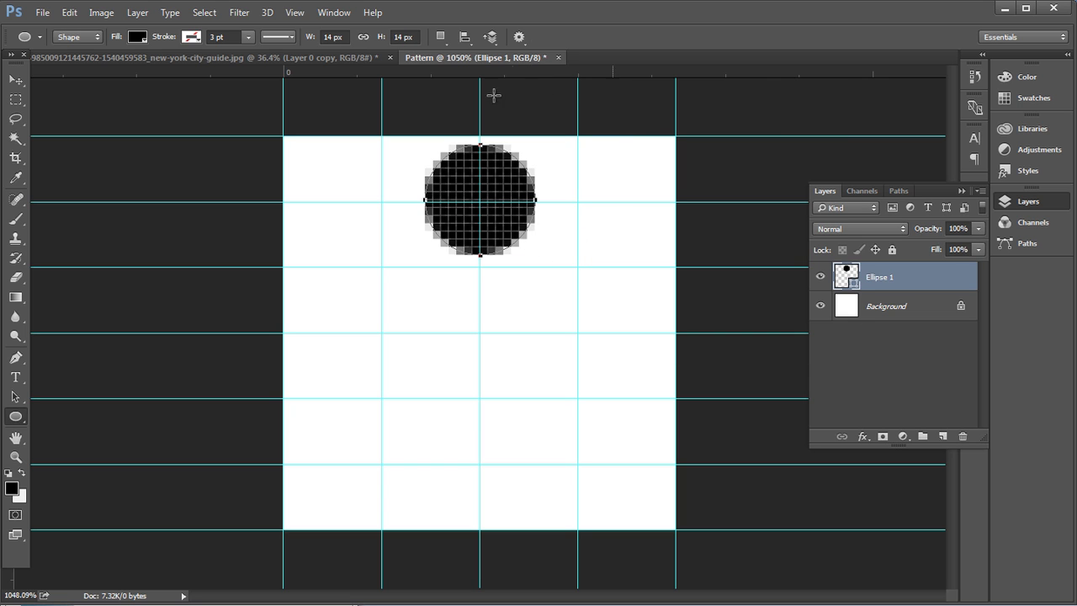
- Duplicate the circle twice down the middle vertical guide to form an evenly spaced column of three
left_click(15, 80)
left_click_drag(511, 230, 516, 488)
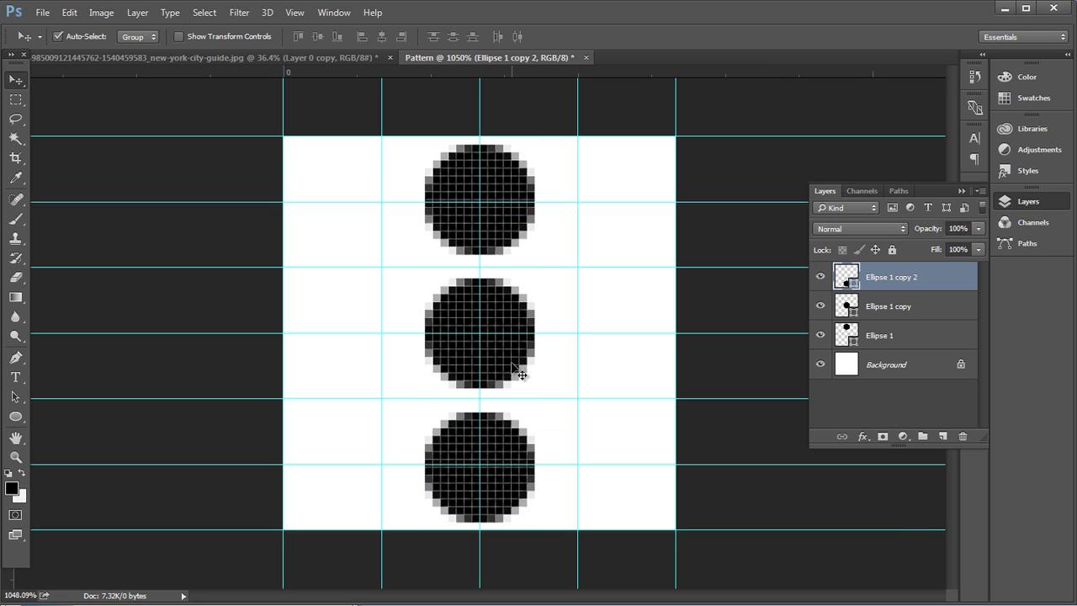
key("Up")
key("Down")
- Place four more circle copies, two on each side of the column, to form a ring around the centre circle
left_click_drag(501, 459, 613, 371)
left_click_drag(612, 371, 410, 228)
left_click_drag(410, 228, 614, 228)
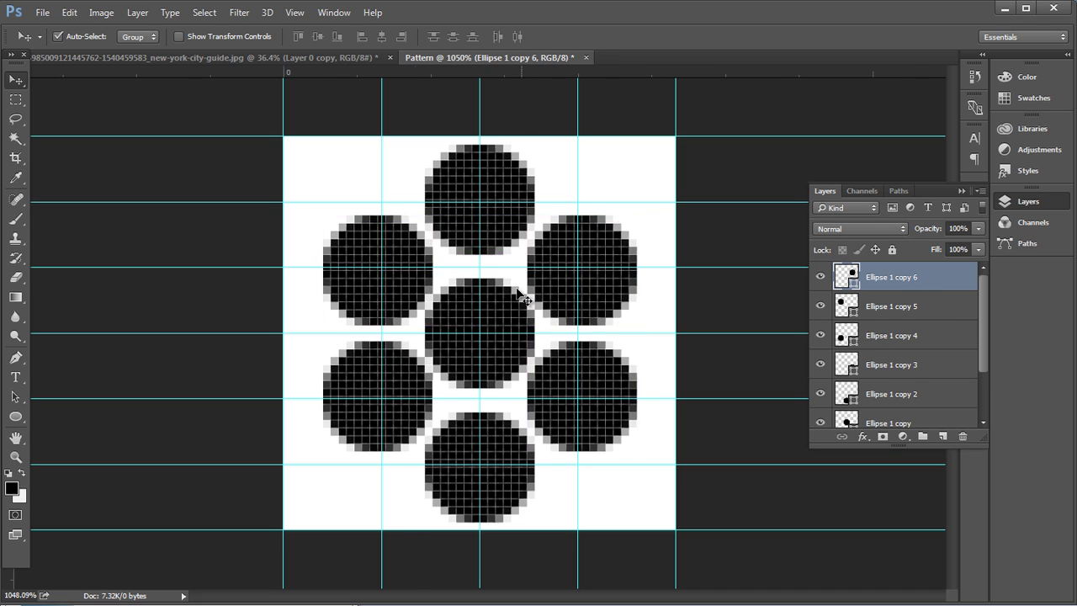
- Group all seven circle layers and convert the group to a smart object
scroll(520, 295, "down", 5)
scroll(928, 283, "down", 2)
left_click(936, 389, "shift")
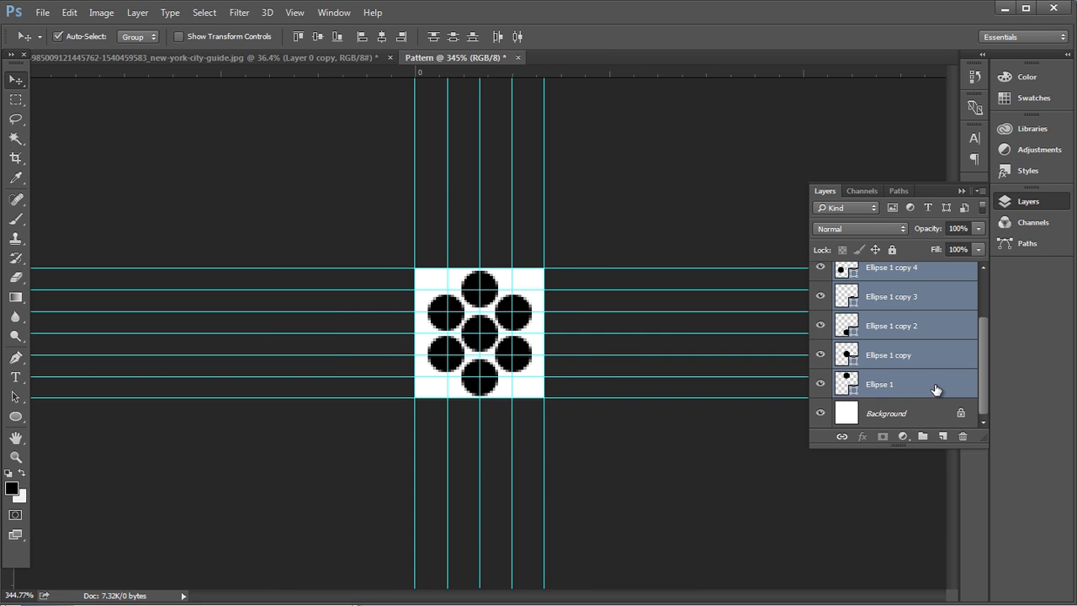
key("ctrl+g")
right_click(916, 269)
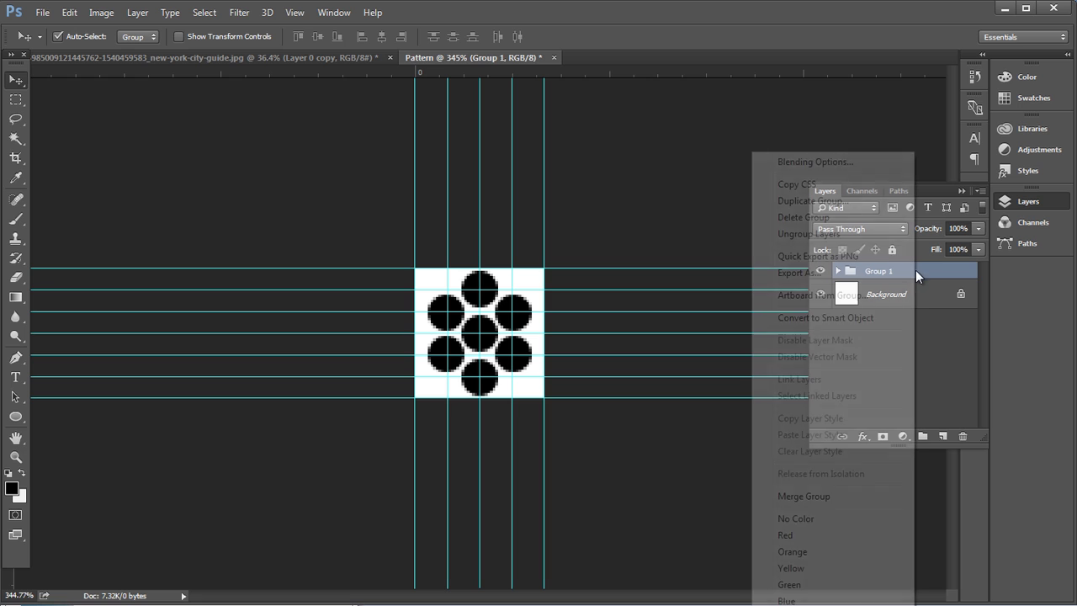
left_click(818, 318)
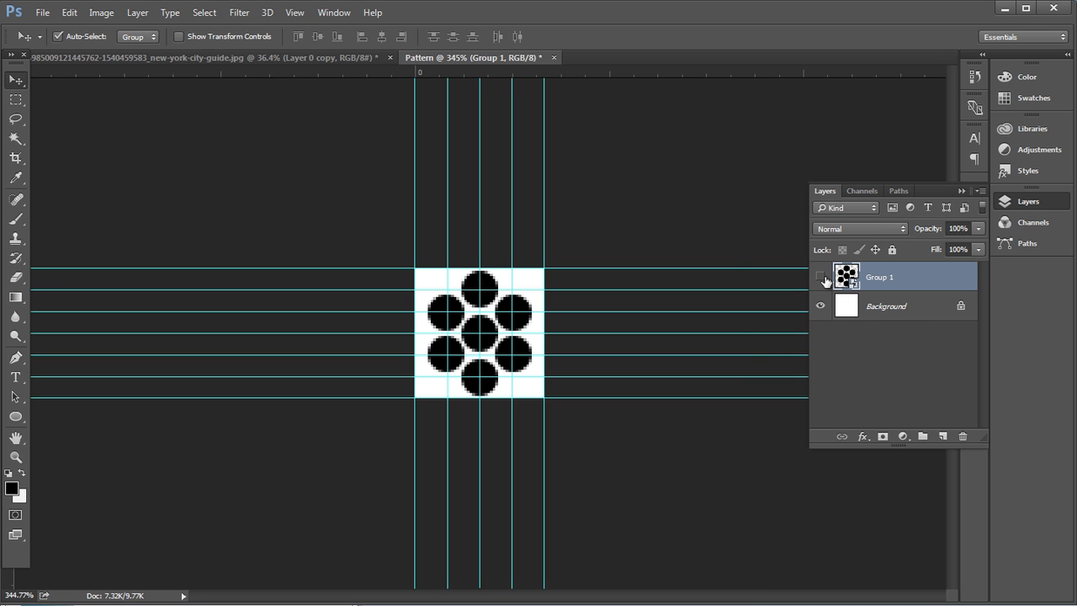
- Select the rectangle between the centres of the outer circles and define it as a pattern named Mesh
scroll(459, 334, "up", 2)
scroll(458, 335, "up", 2)
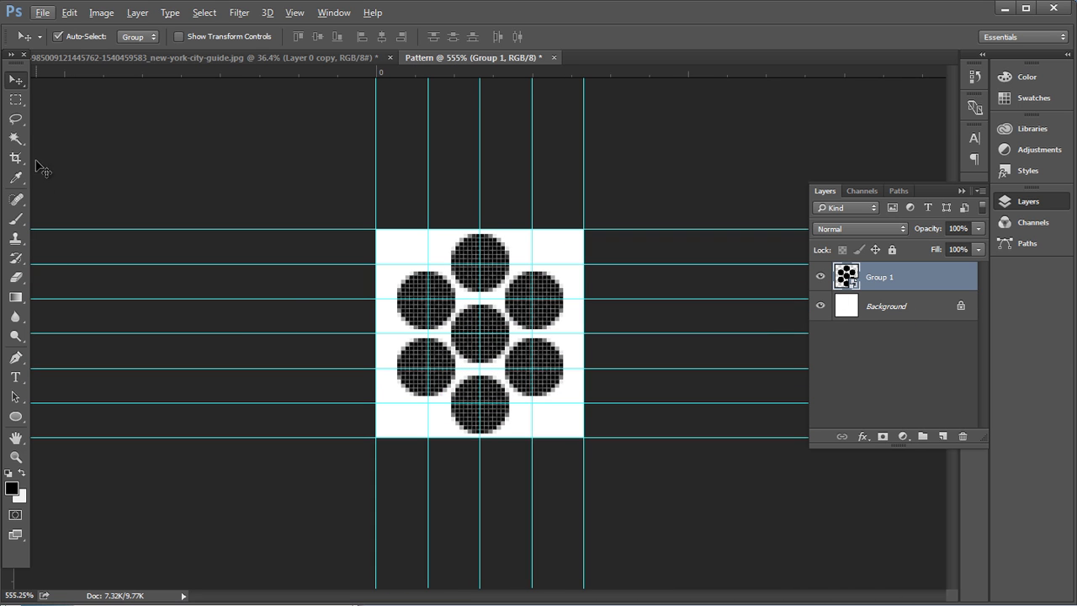
left_click(15, 99)
left_click_drag(400, 229, 558, 437)
left_click(69, 13)
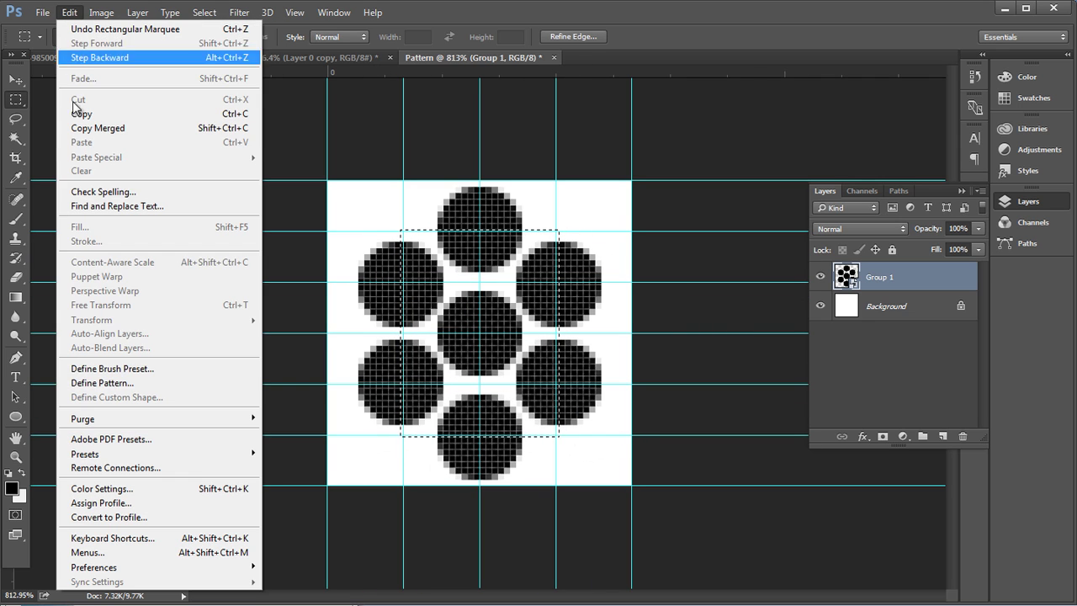
left_click(111, 384)
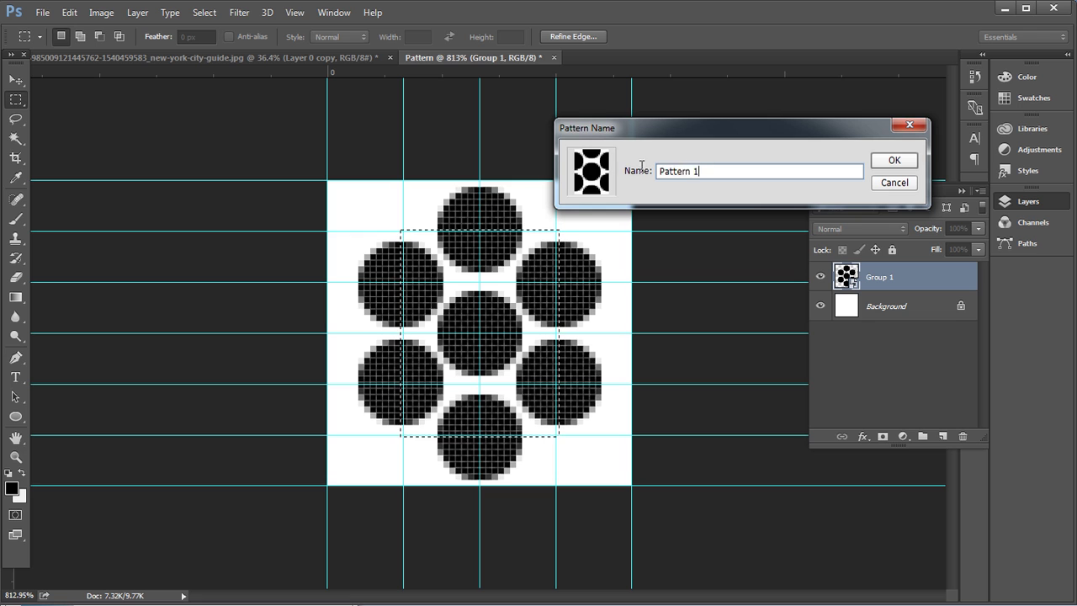
type("Mesh")
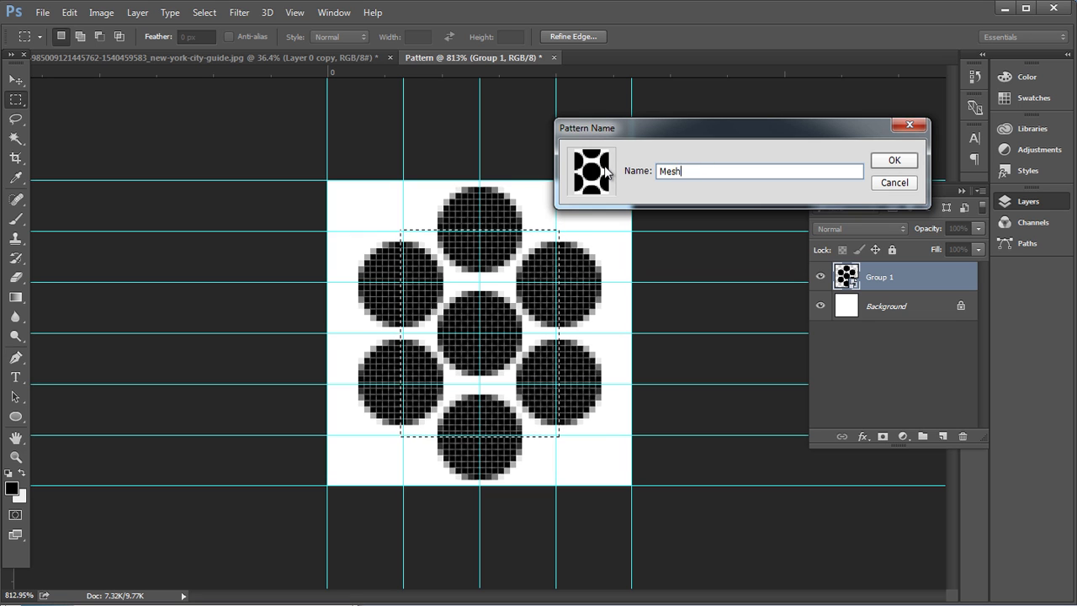
left_click(895, 159)
- Switch to the city image, add a new layer on top and fill it with black
key("v")
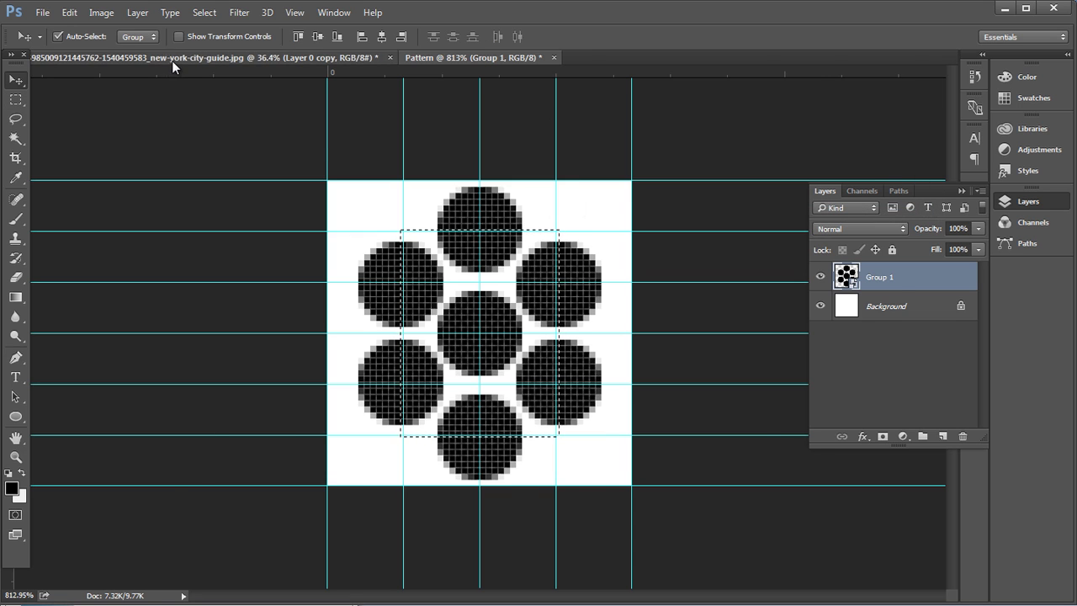
left_click(172, 61)
key("alt")
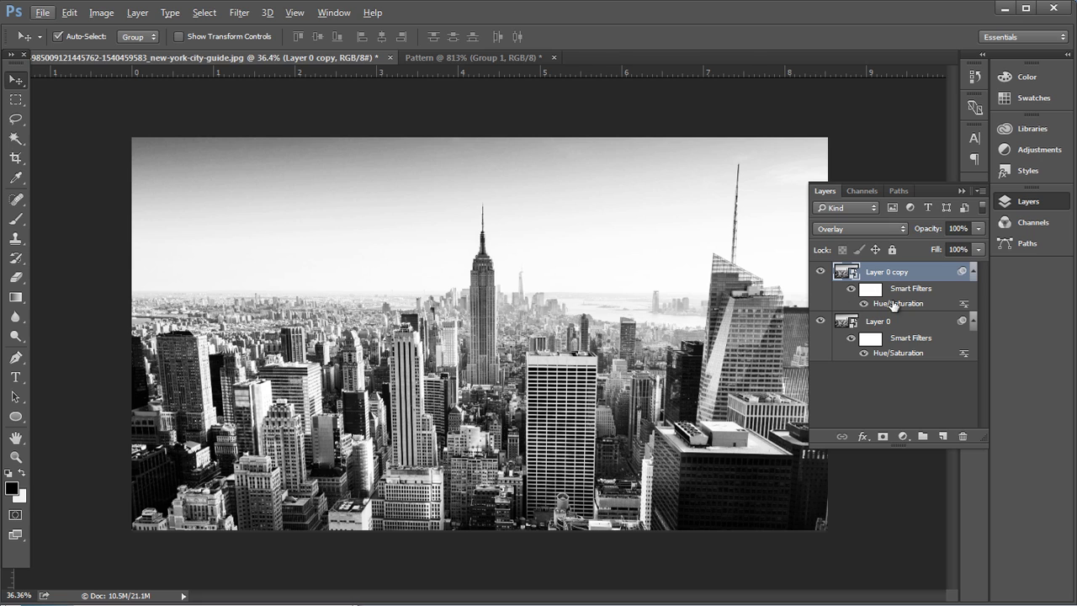
left_click(945, 436)
left_click(12, 488)
left_click_drag(385, 292, 308, 389)
left_click(691, 155)
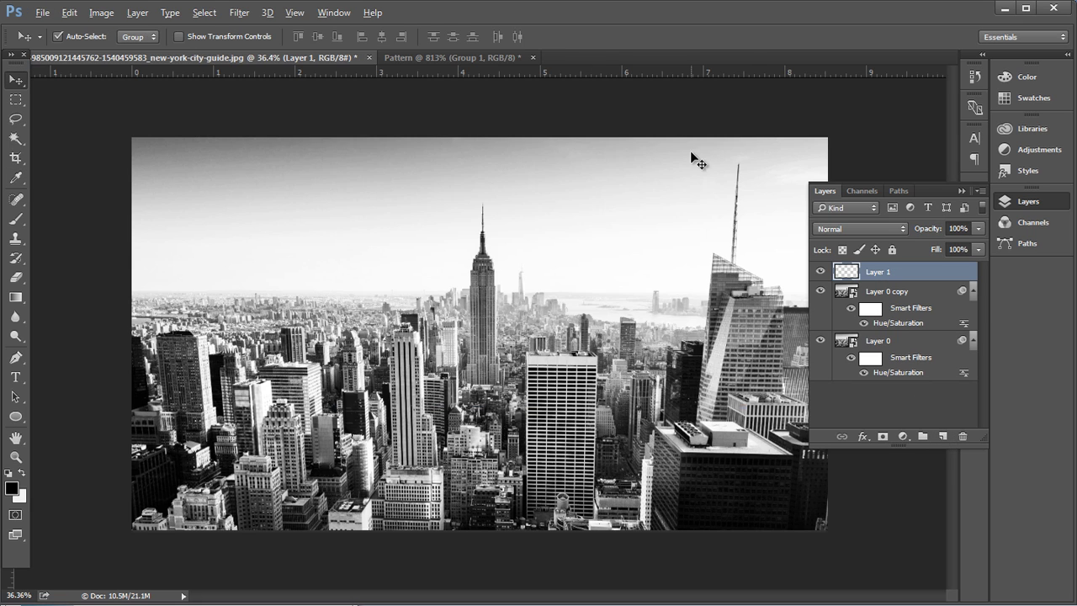
key("alt+BackSpace")
- Set the black layer's blend mode to Overlay and enable a Pattern Overlay effect on it
left_click(894, 230)
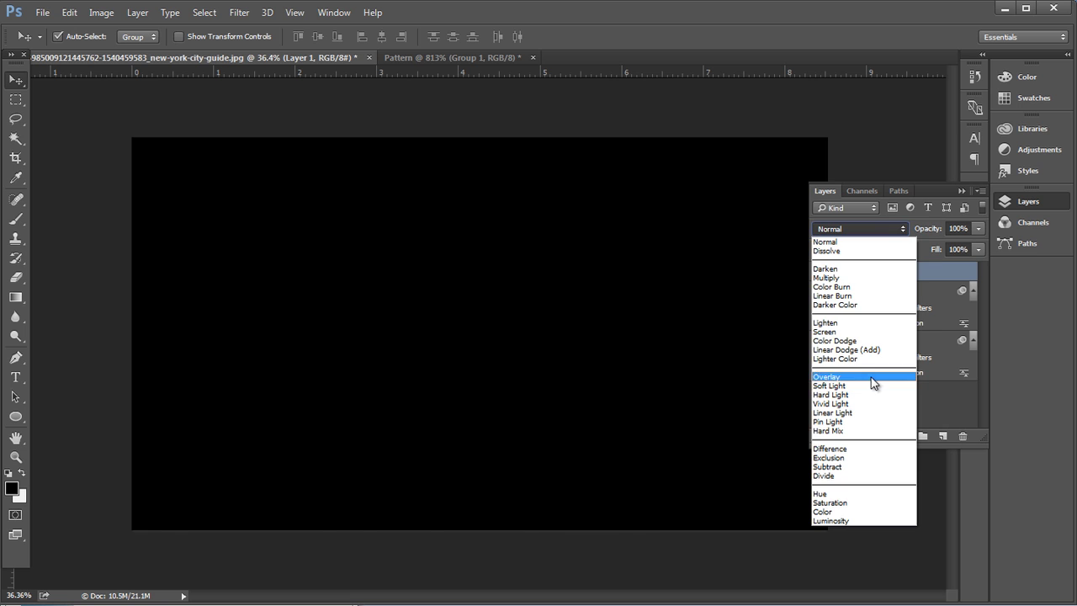
left_click(874, 377)
double_click(959, 273)
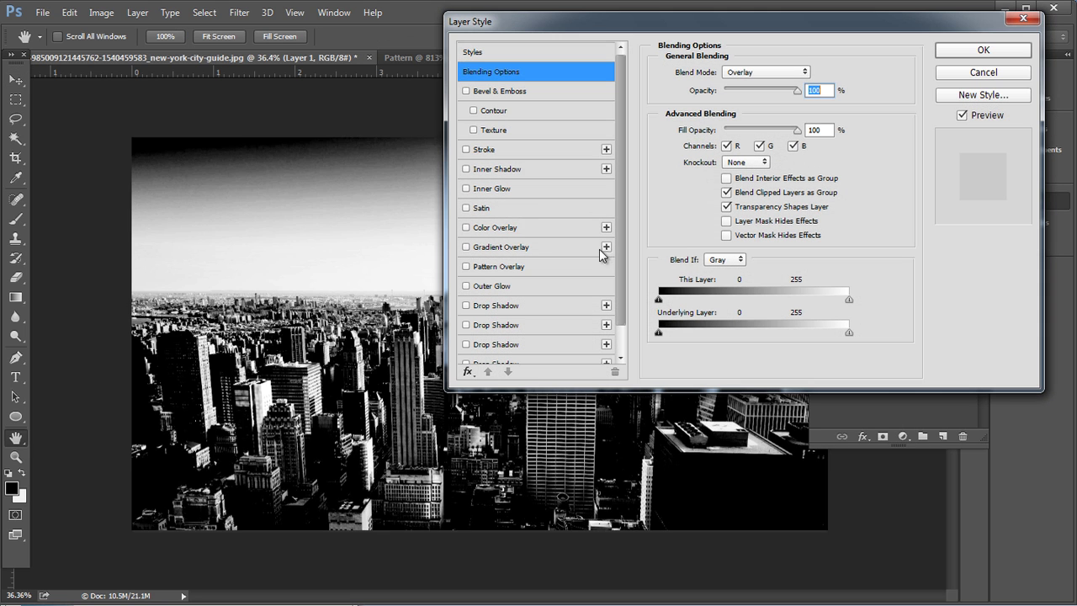
left_click(504, 267)
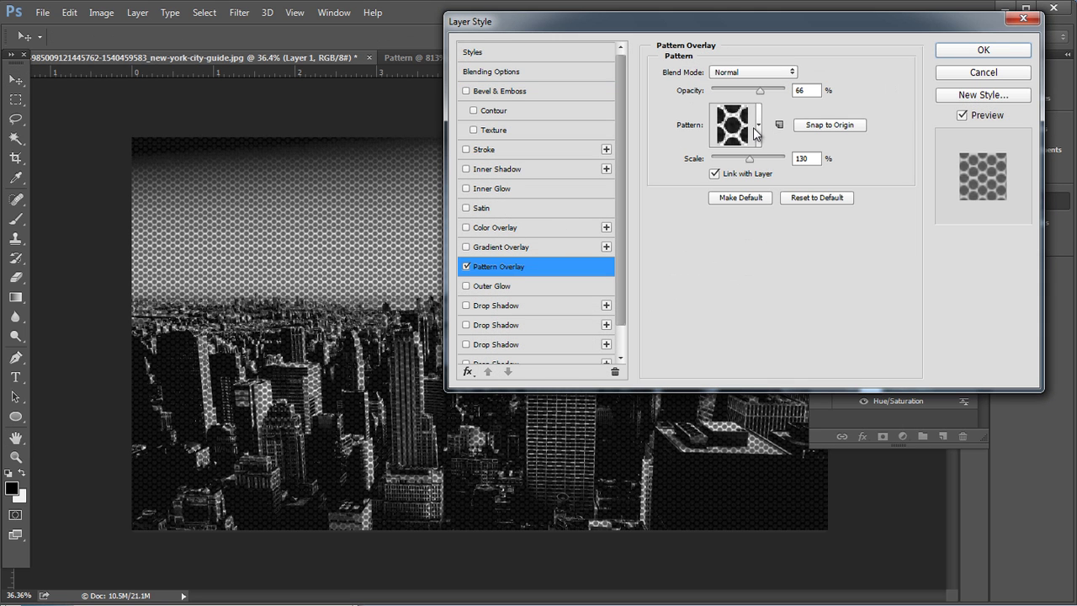
- Choose the custom mesh dot pattern for the Pattern Overlay, set its opacity to 65%, and apply the layer style
left_click(758, 126)
mouse_move(793, 219)
left_mouse_down()
mouse_move(793, 206)
mouse_move(791, 229)
left_mouse_up()
left_click(767, 211)
left_click(737, 225)
left_click(762, 228)
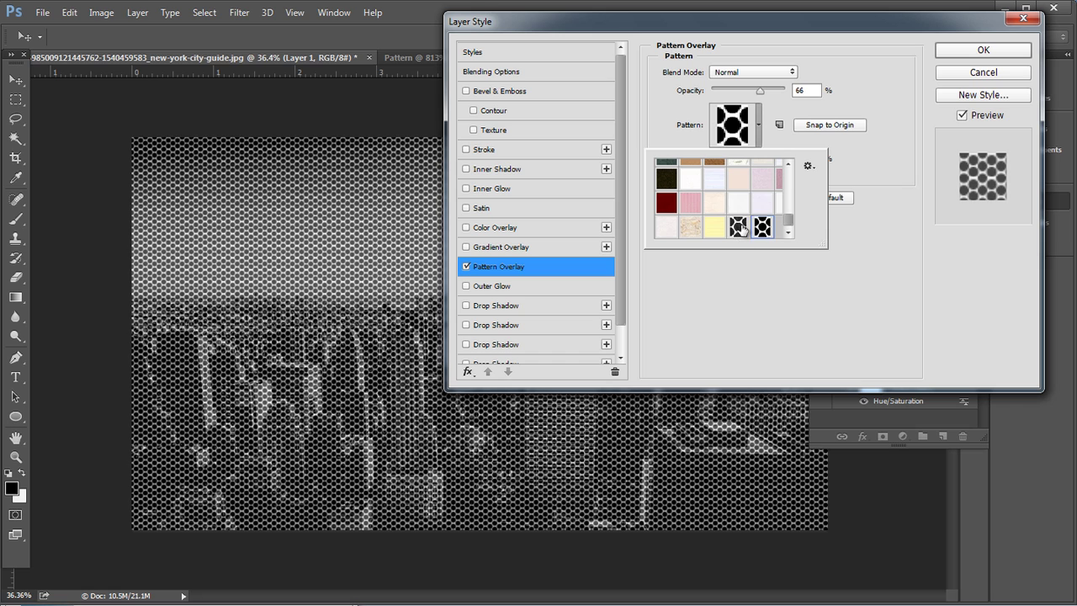
left_click(742, 227)
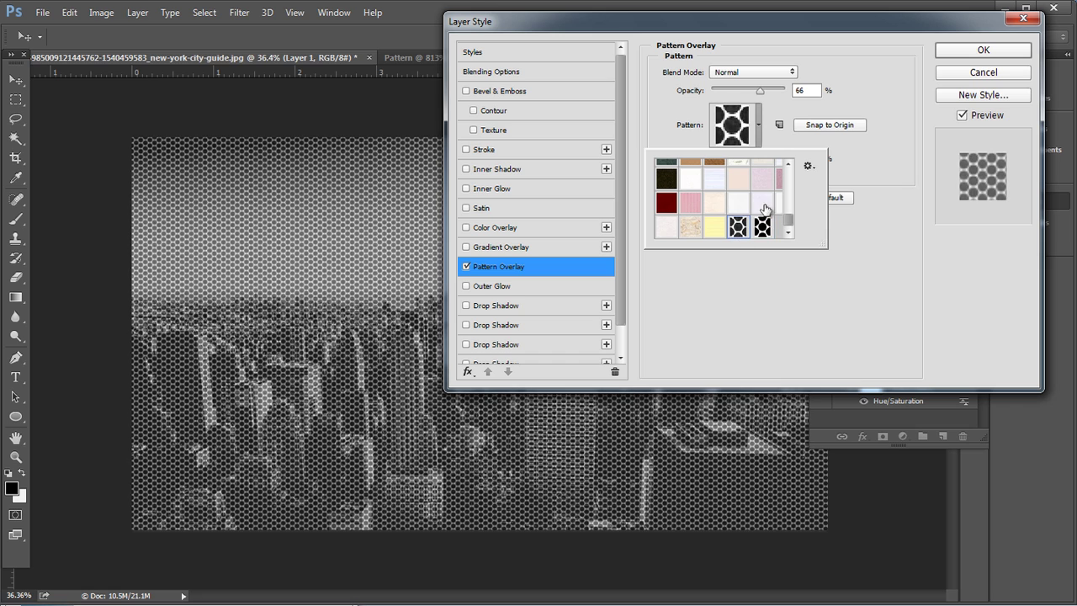
left_click(758, 125)
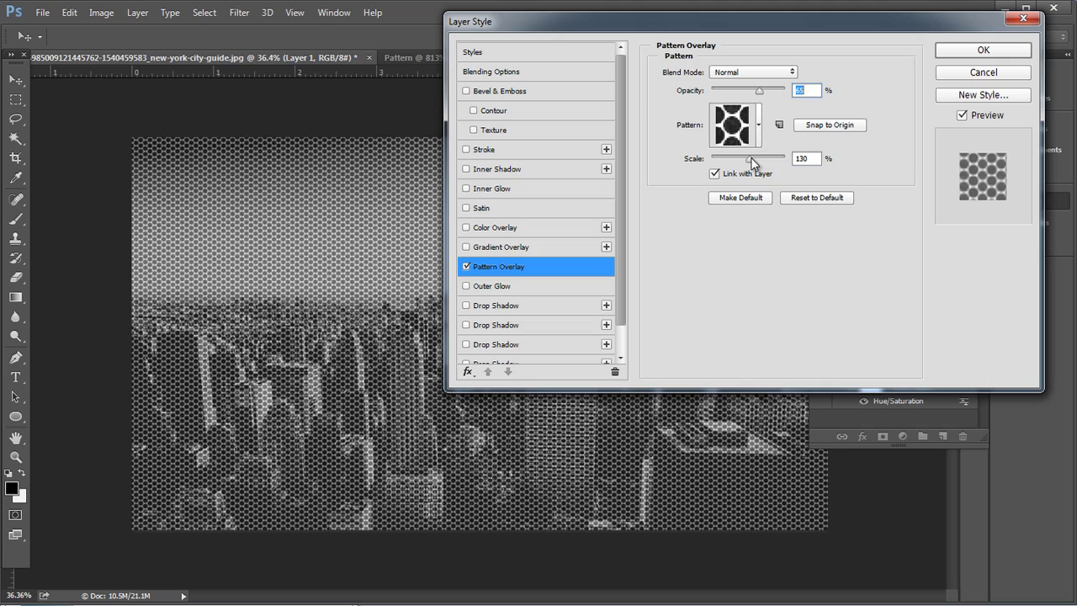
left_click(802, 158)
left_click(957, 50)
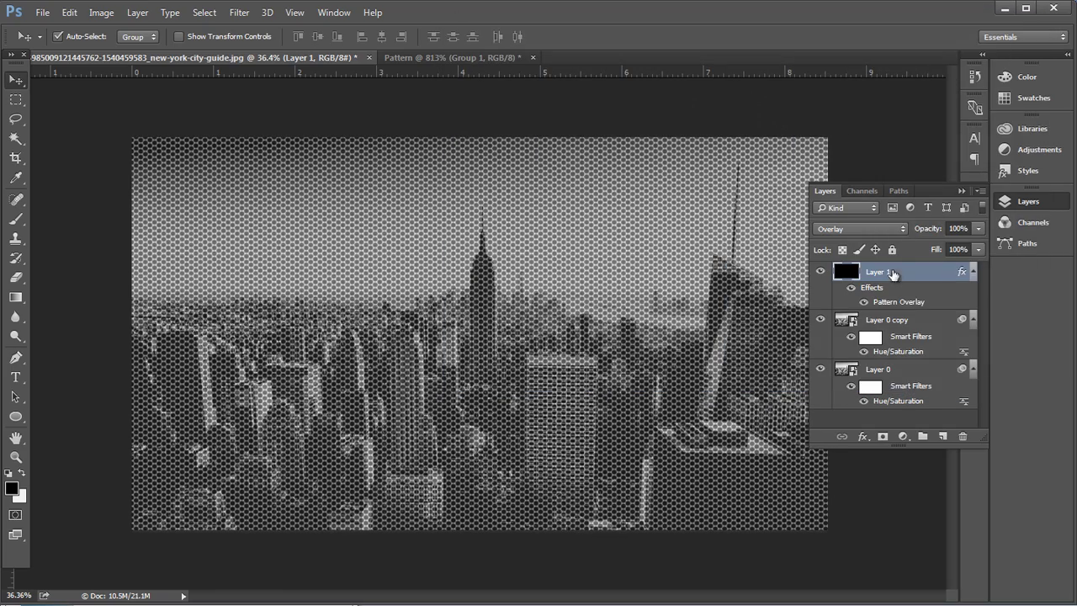
- Lower the black pattern layer's opacity to 66% and compare the image with the layer hidden and shown
left_click(978, 229)
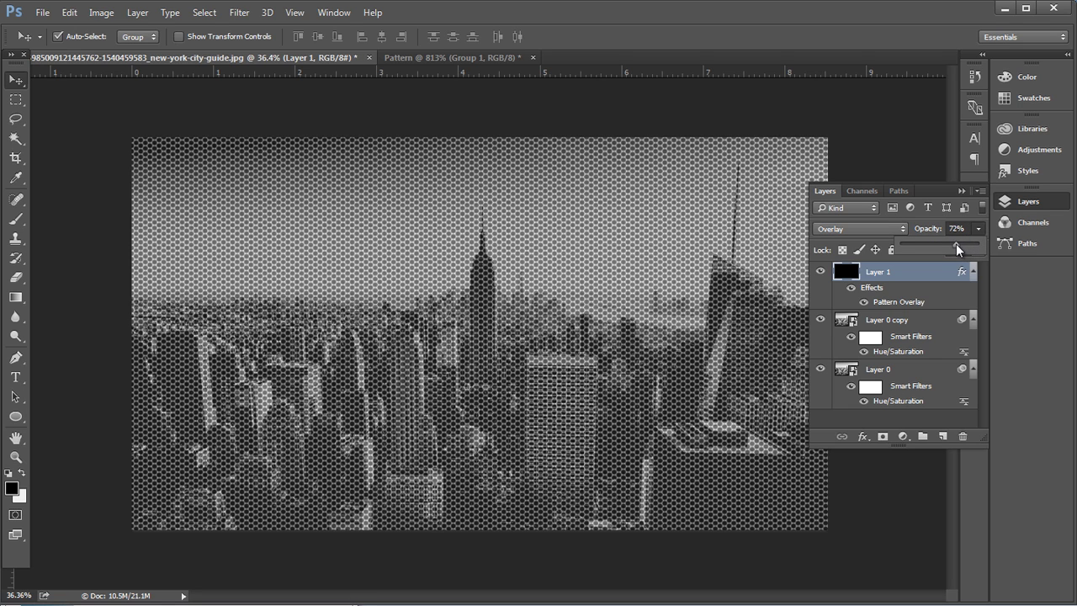
left_click_drag(956, 244, 953, 244)
left_click(821, 271)
left_click(820, 271)
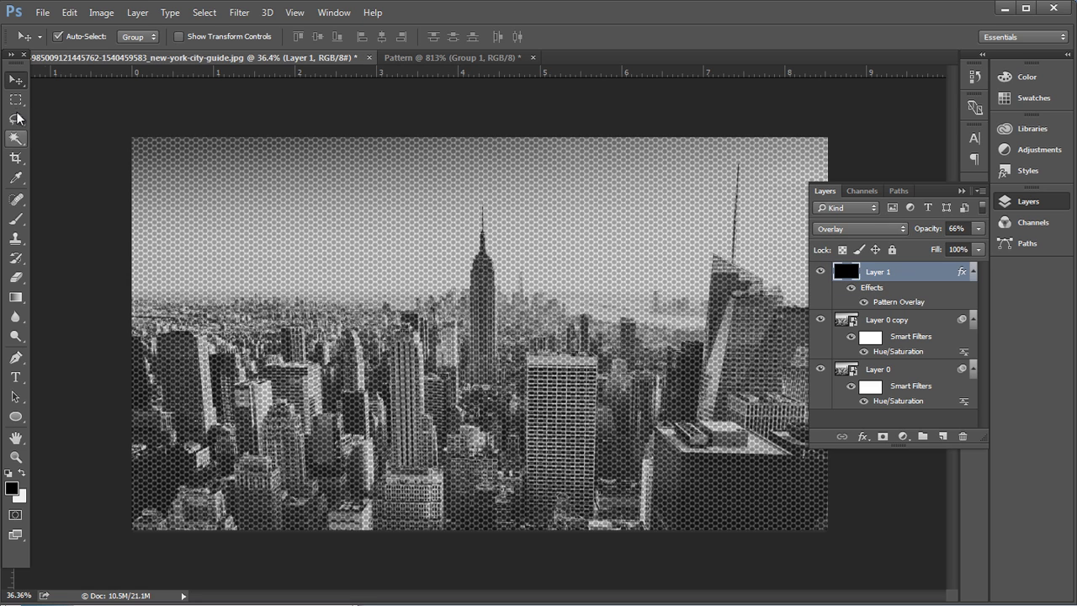
left_click(36, 95)
left_click(854, 278)
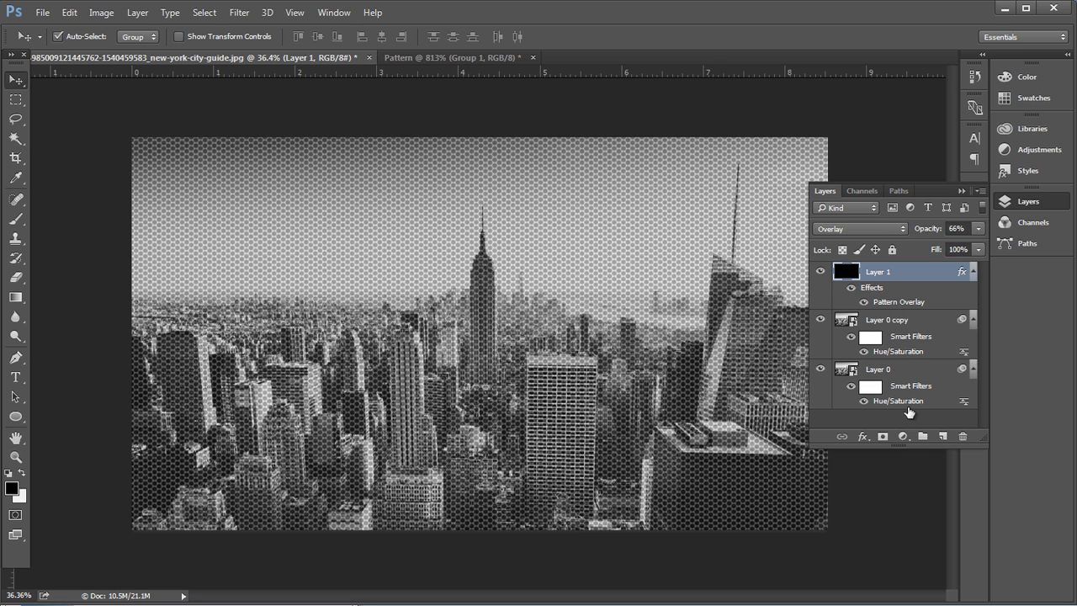
- Add a Curves adjustment layer with red raised, green and blue lowered, and an S-curve on RGB for a contrasty pink tint
left_click(903, 436)
left_click(926, 199)
left_click_drag(729, 263, 749, 254)
key("alt+4")
key("alt+5")
key("alt+2")
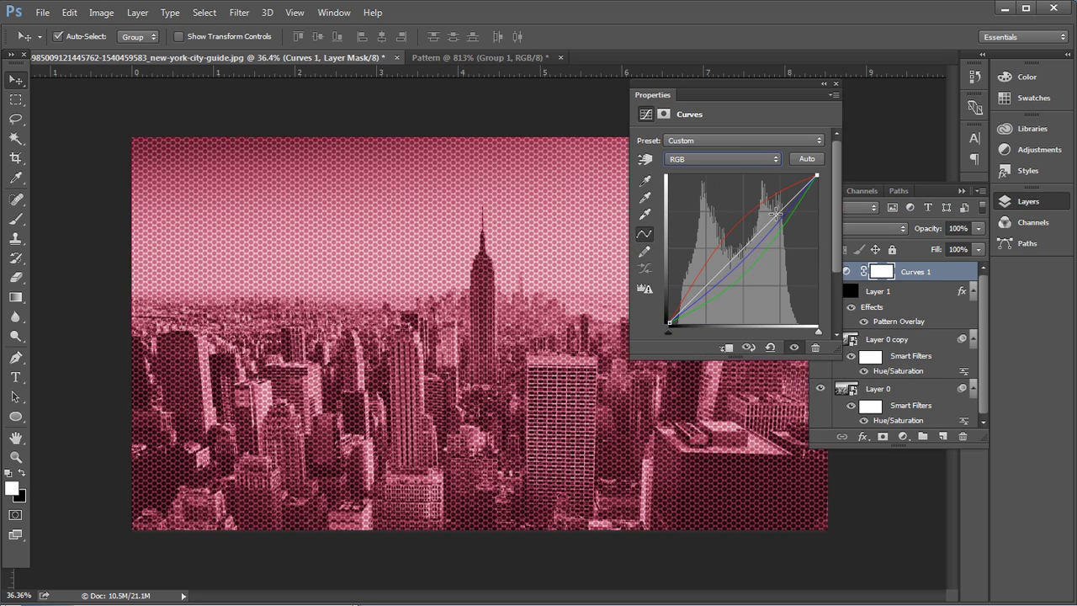
left_click_drag(775, 214, 765, 210)
left_click_drag(712, 271, 723, 283)
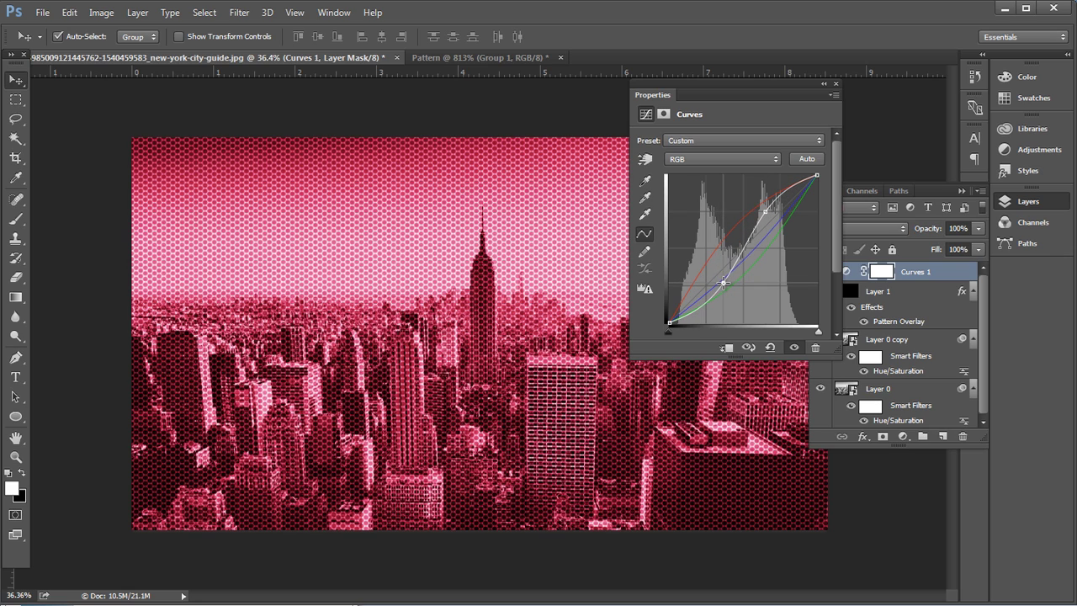
- Add a Hue/Saturation adjustment layer with hue +3, saturation -40 and lightness +8
left_click(903, 436)
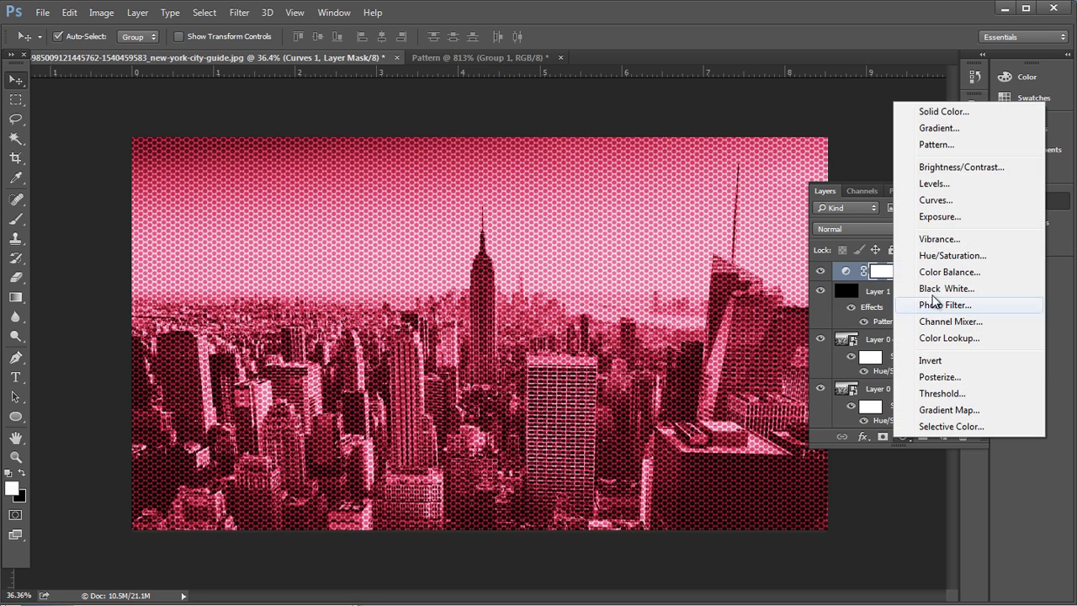
left_click(941, 256)
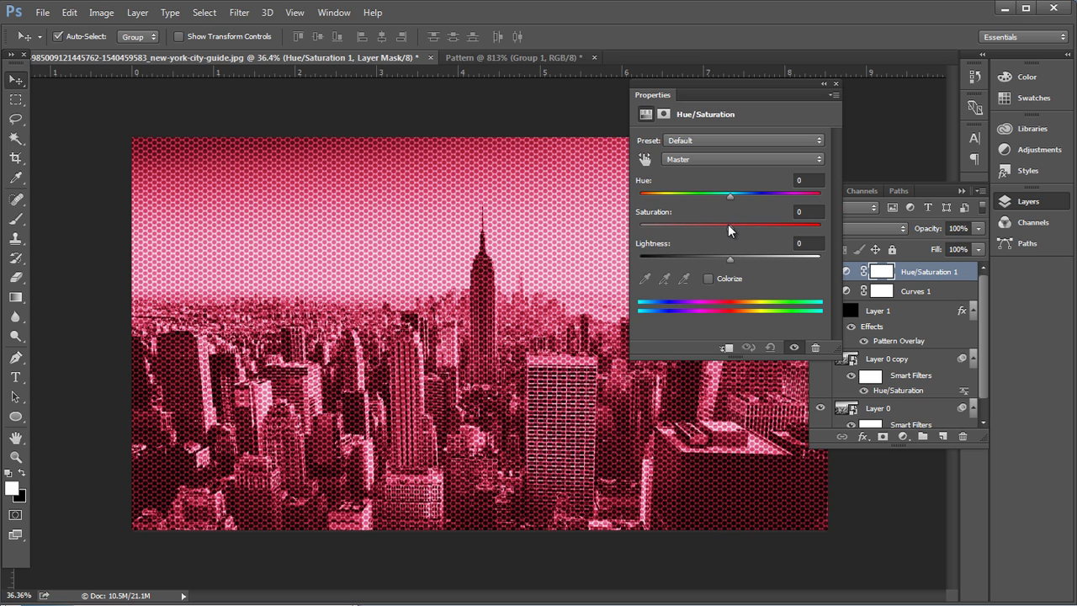
left_click_drag(728, 226, 694, 227)
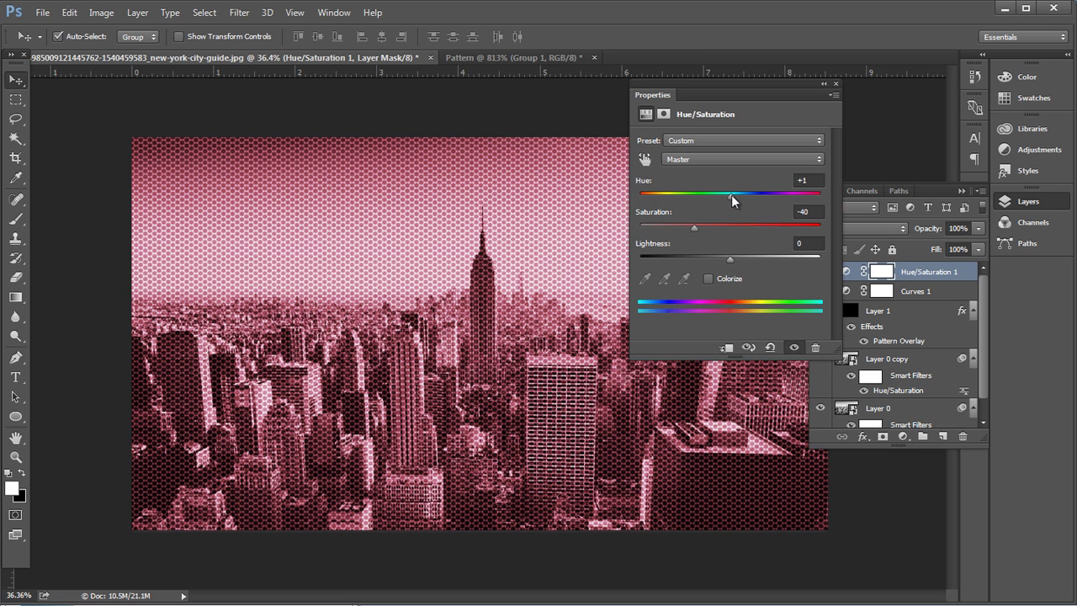
left_click_drag(735, 194, 733, 195)
left_click_drag(730, 259, 738, 258)
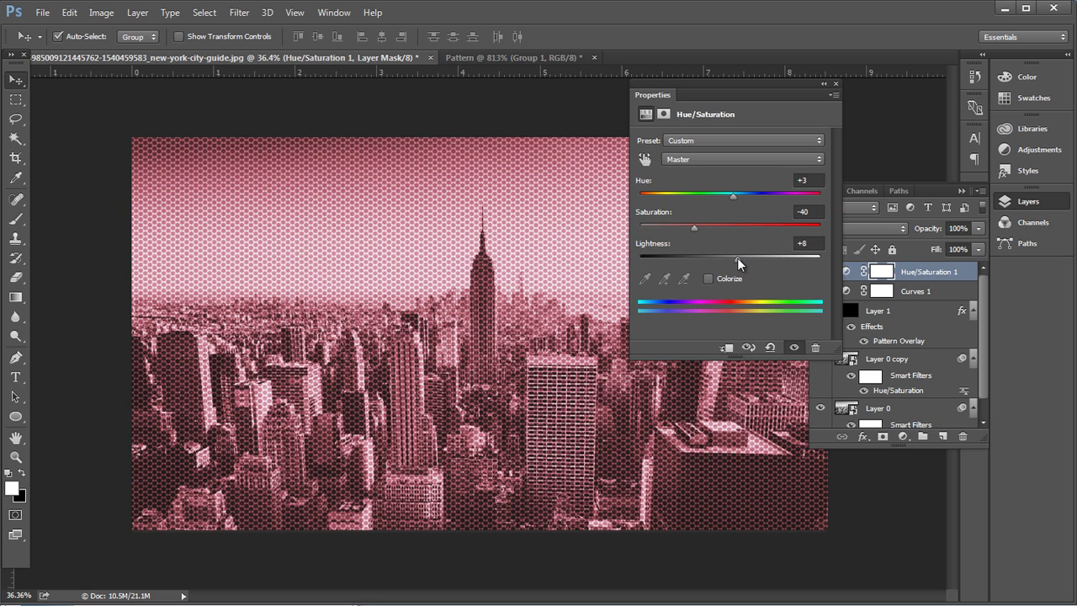
left_click(835, 84)
scroll(823, 262, "up", 1)
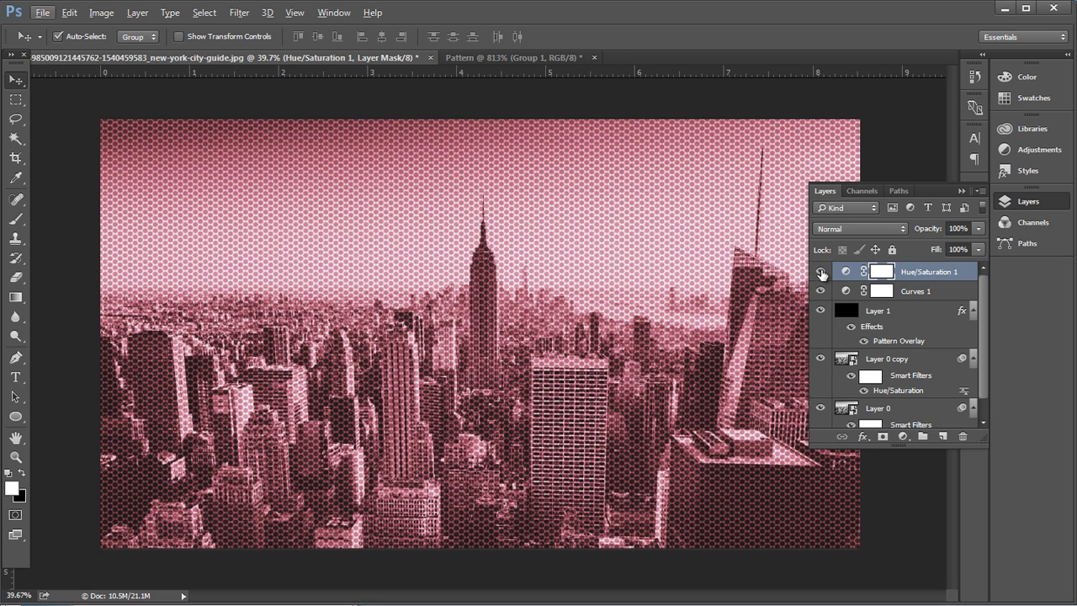
left_click(822, 359)
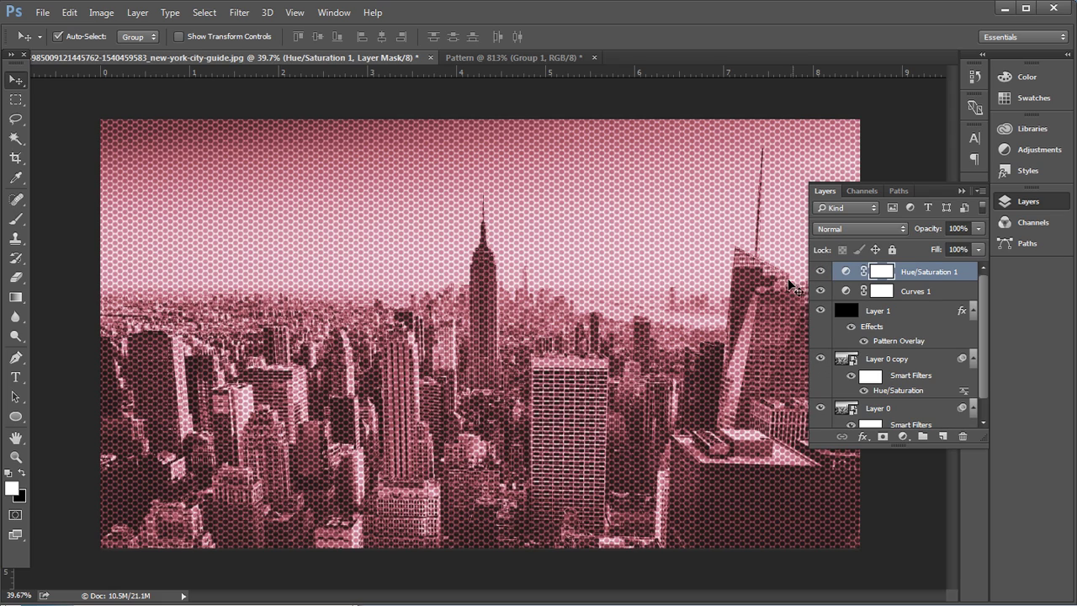
- Add a VINTAGE text layer over the skyline and enlarge it to about 69 pt
key("t")
left_click(340, 240)
type("VINTAGE")
key("ctrl+Return")
key("ctrl+t")
left_click_drag(352, 244, 472, 291)
left_click_drag(404, 245, 530, 260)
- Format the VINTAGE text in white Impact Regular with tracking set to 20
left_click(524, 38)
left_click_drag(515, 173, 303, 143)
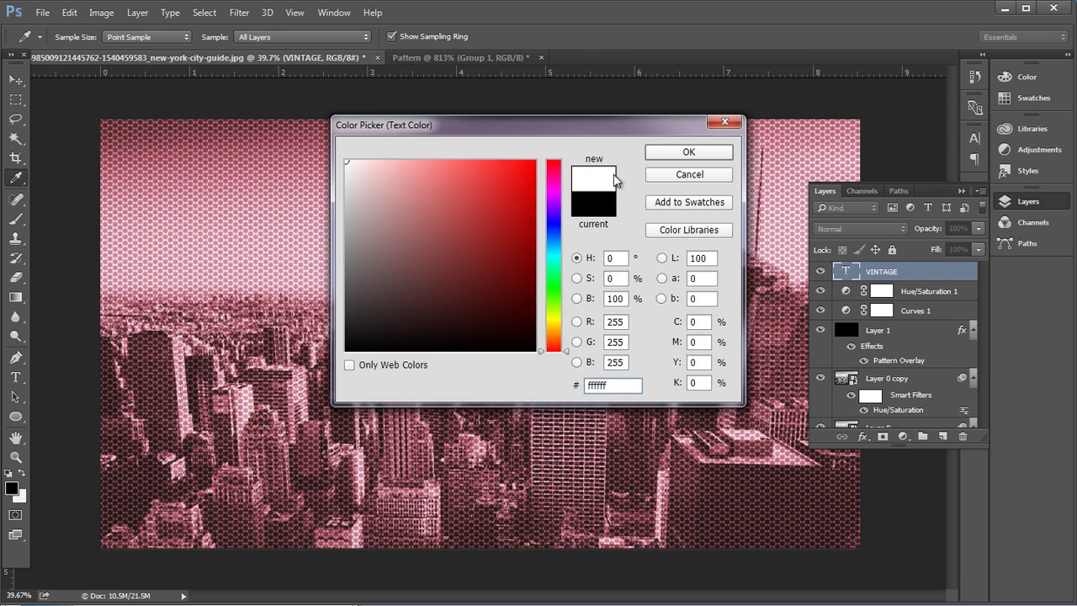
left_click(671, 153)
left_click(975, 138)
left_click(886, 187)
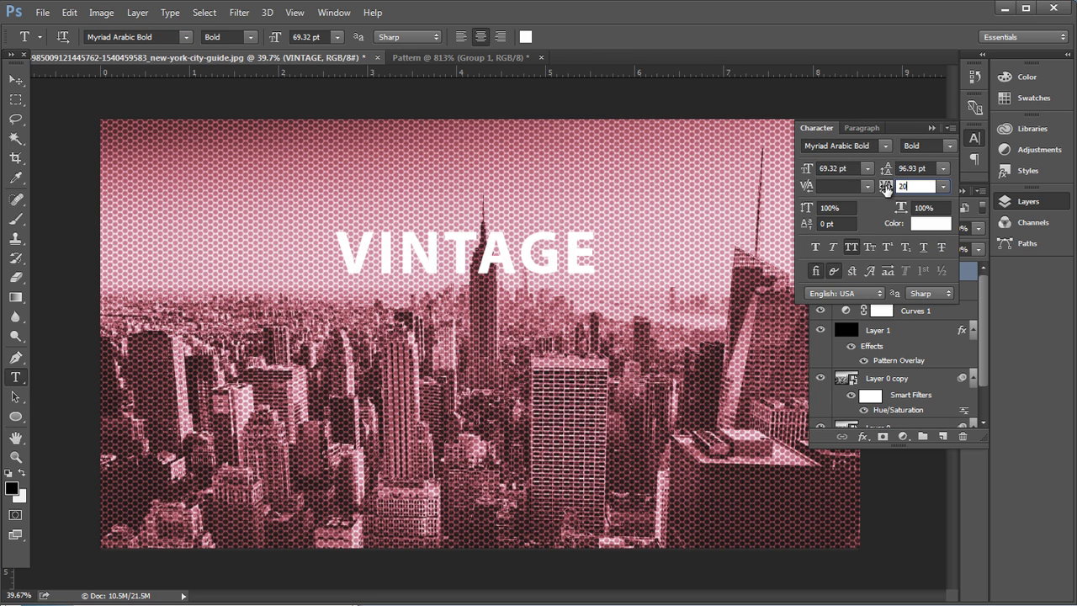
left_click(808, 146)
type("impac")
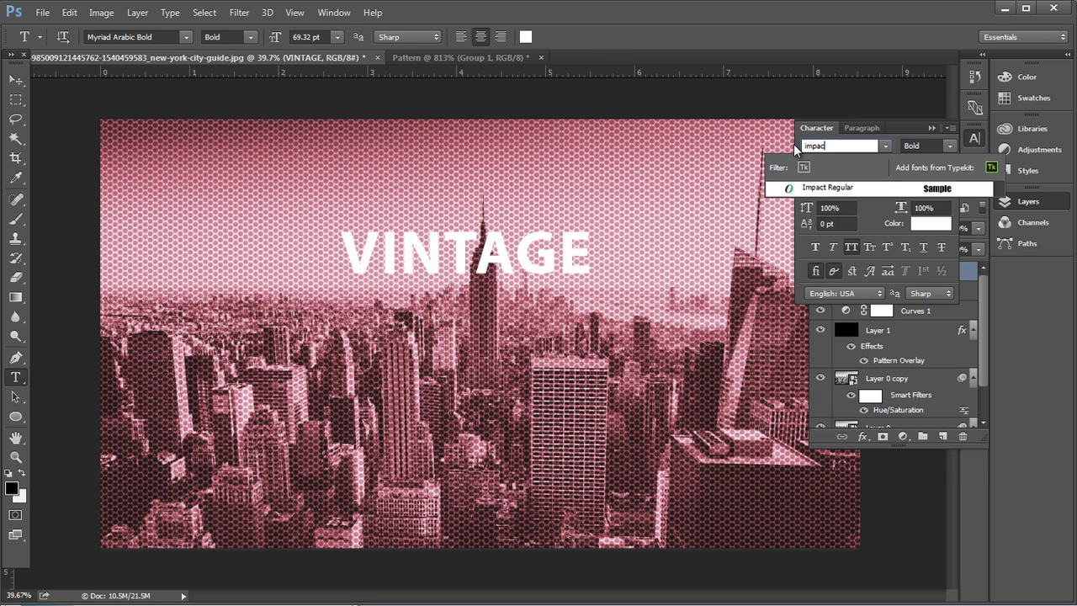
left_click(860, 185)
- Scale the VINTAGE text up to about 101.5 pt and position it in the right half of the sky
left_click(15, 79)
key("ctrl+t")
left_click_drag(613, 192, 718, 175)
key("Return")
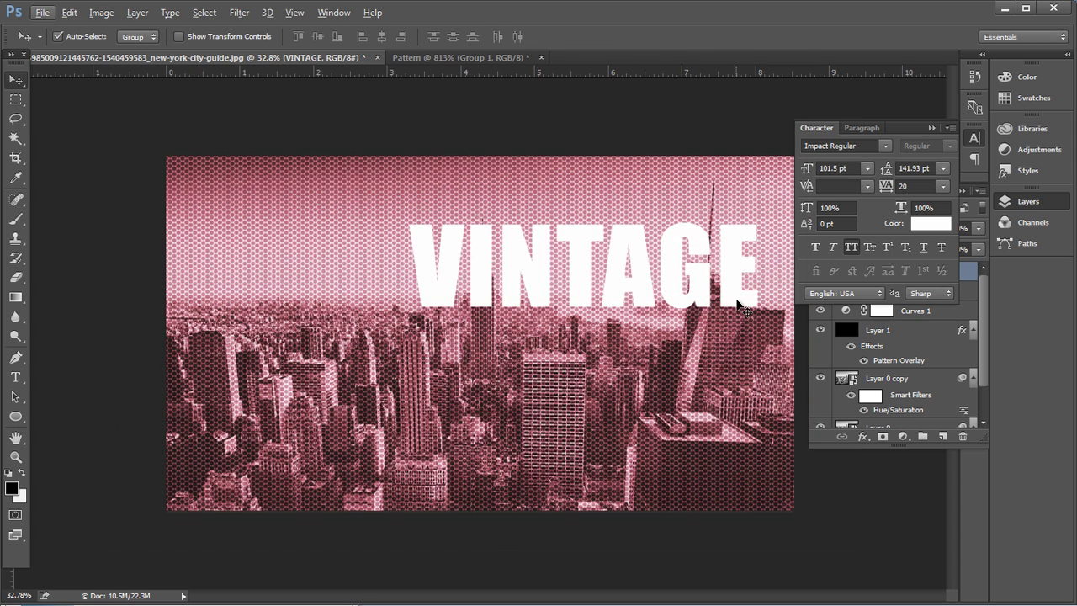
left_click_drag(738, 302, 742, 301)
- Draw a black rectangle about 1399 by 165 px directly beneath the VINTAGE title
left_click(15, 416)
left_click(63, 414)
left_click_drag(419, 357, 763, 317)
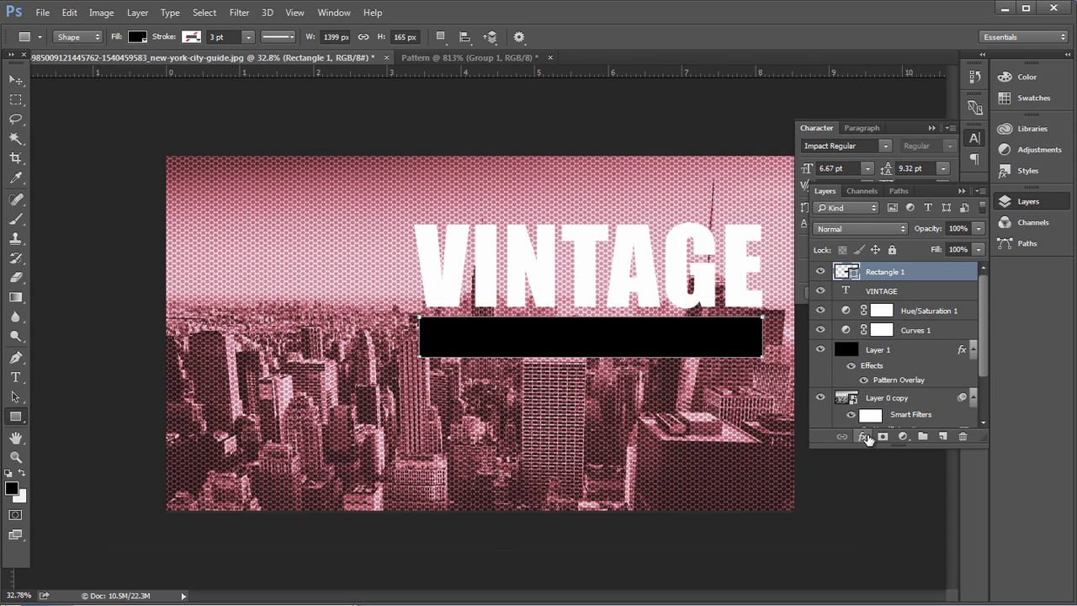
- Add a white (ffffff) stroke positioned inside the rectangle and thicken it beyond 6 px
left_click(866, 438)
left_click(894, 492)
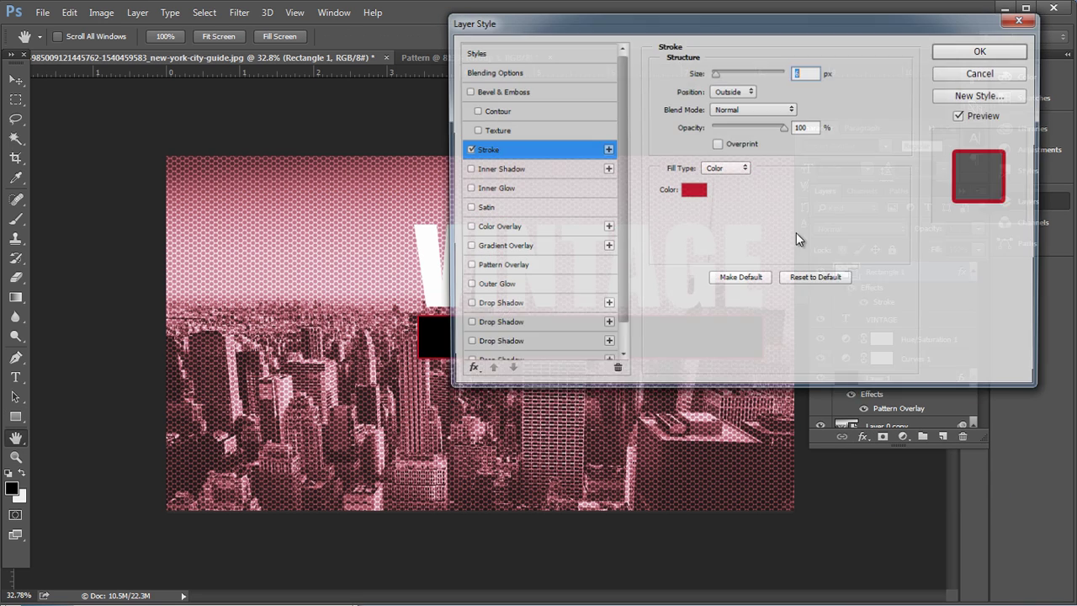
left_click(734, 104)
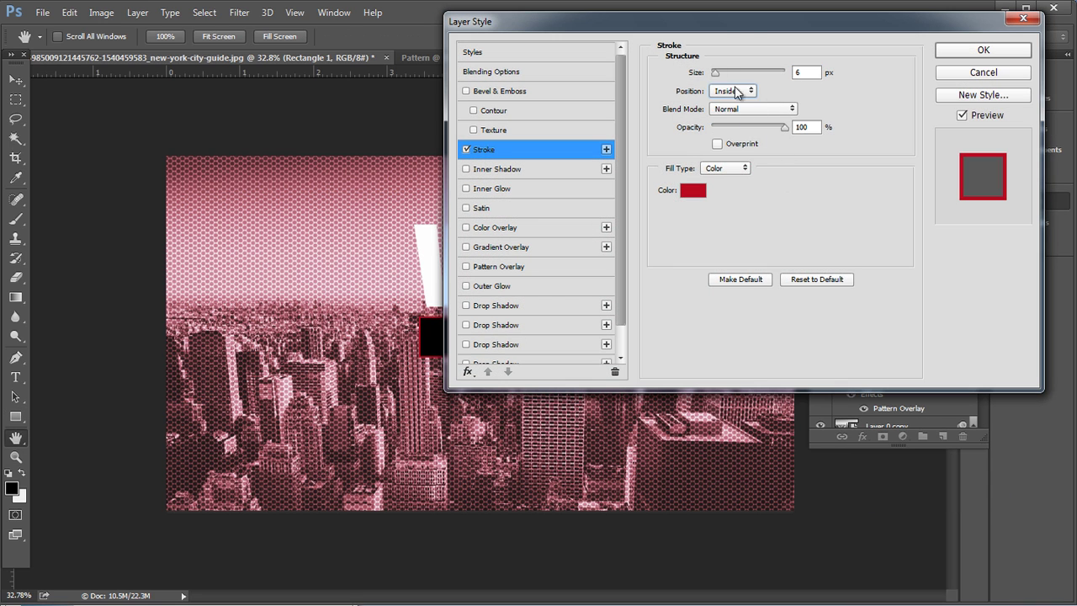
left_click_drag(361, 173, 337, 138)
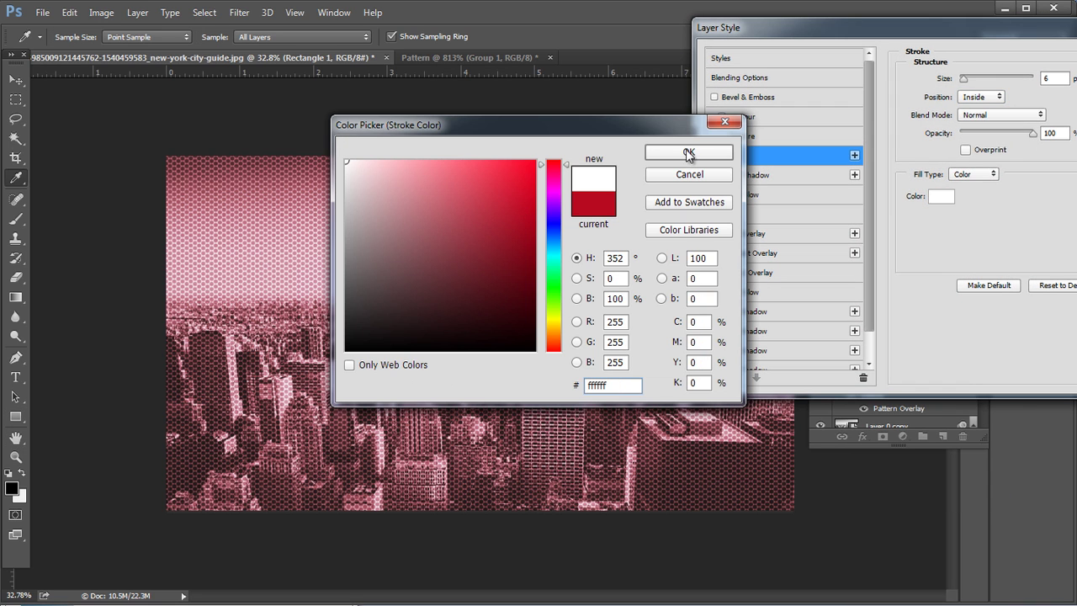
left_click(689, 153)
left_click_drag(964, 79, 969, 80)
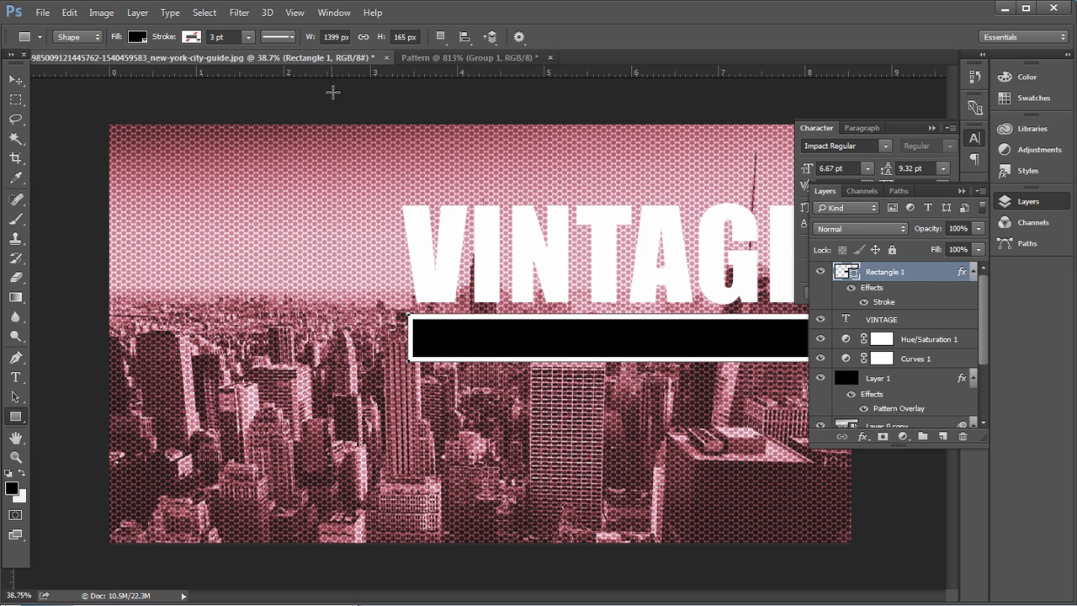
- Change the rectangle's fill from black to dark grey
left_click(138, 37)
left_click(148, 130)
left_click(177, 141)
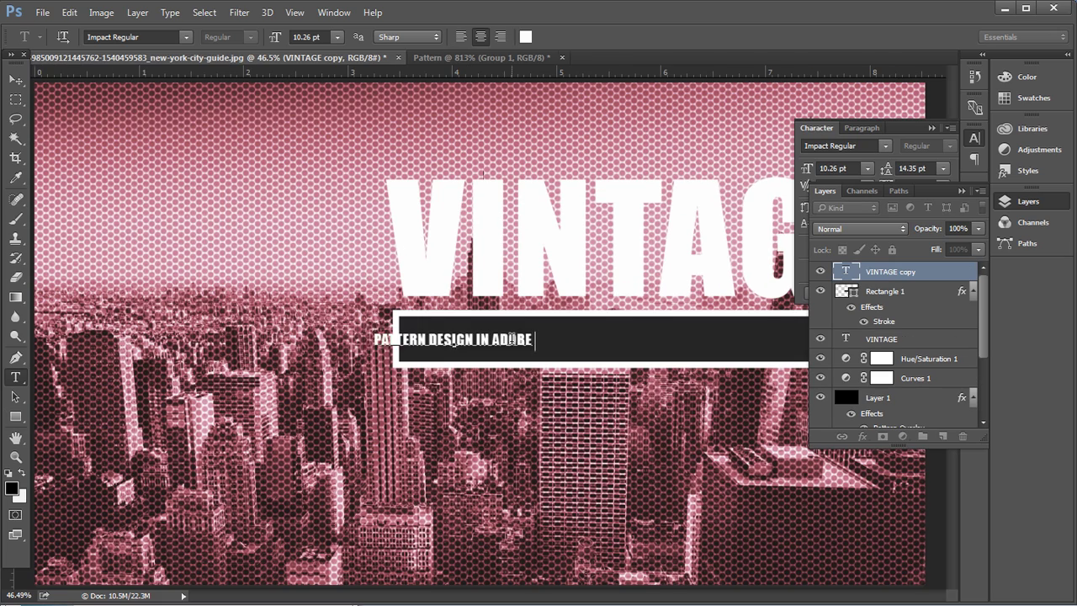
- Complete the subtitle "pattern design in adobe photoshop", set it in Myriad Arabic Bold, and scale it to fit the rectangle
type("photos")
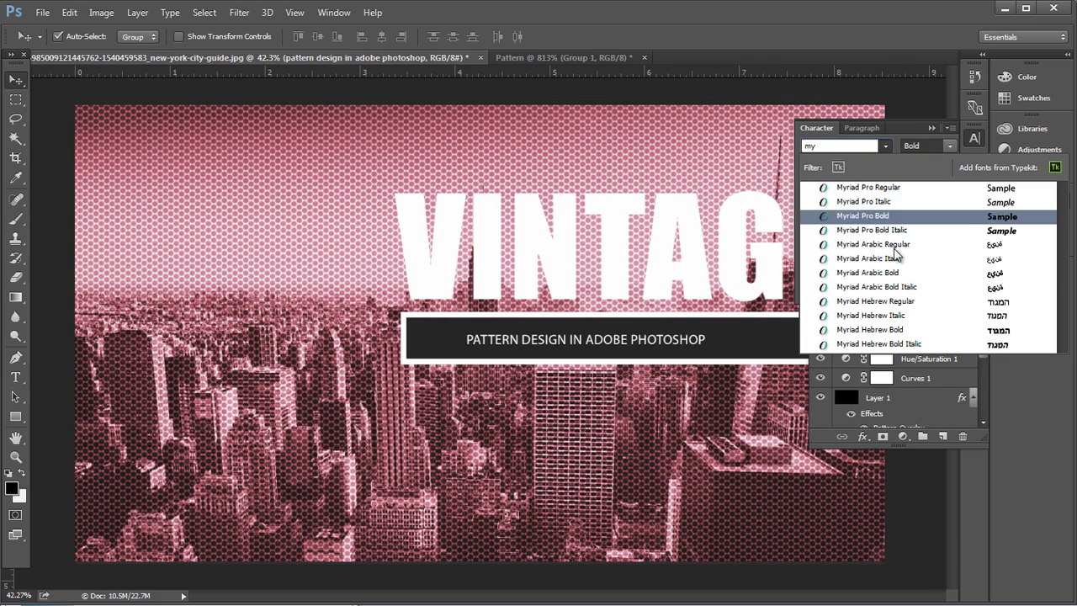
left_click(892, 273)
key("ctrl+minus")
key("ctrl+t")
left_click_drag(732, 325, 738, 322)
key("Return")
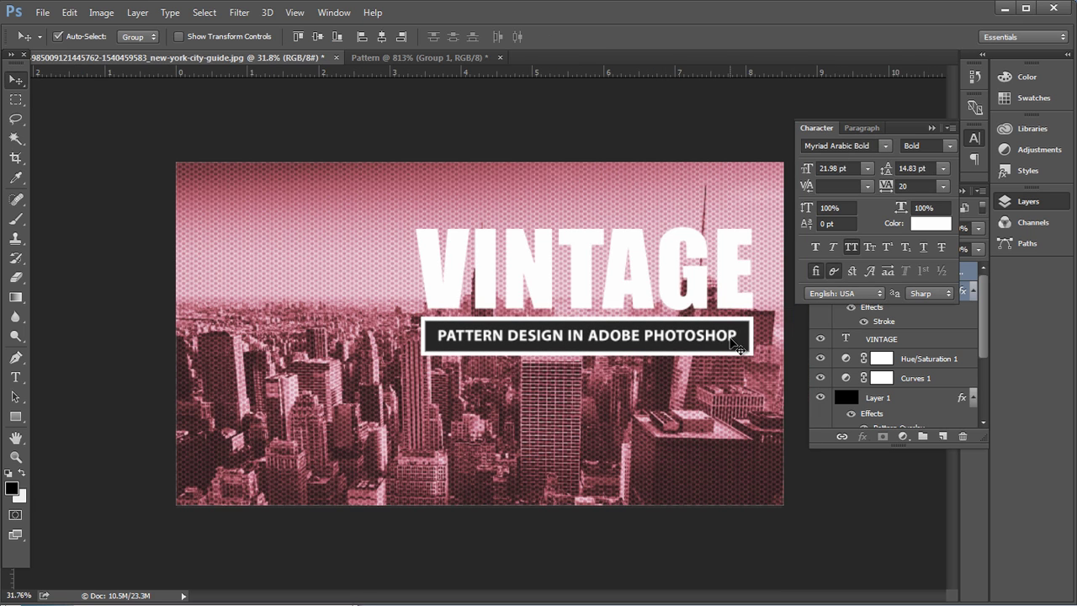
- Try Pattern Overlay scales of about 184% and 95% for the mesh on the black layer
scroll(731, 341, "down", 8)
left_click(599, 327)
scroll(599, 327, "up", 3)
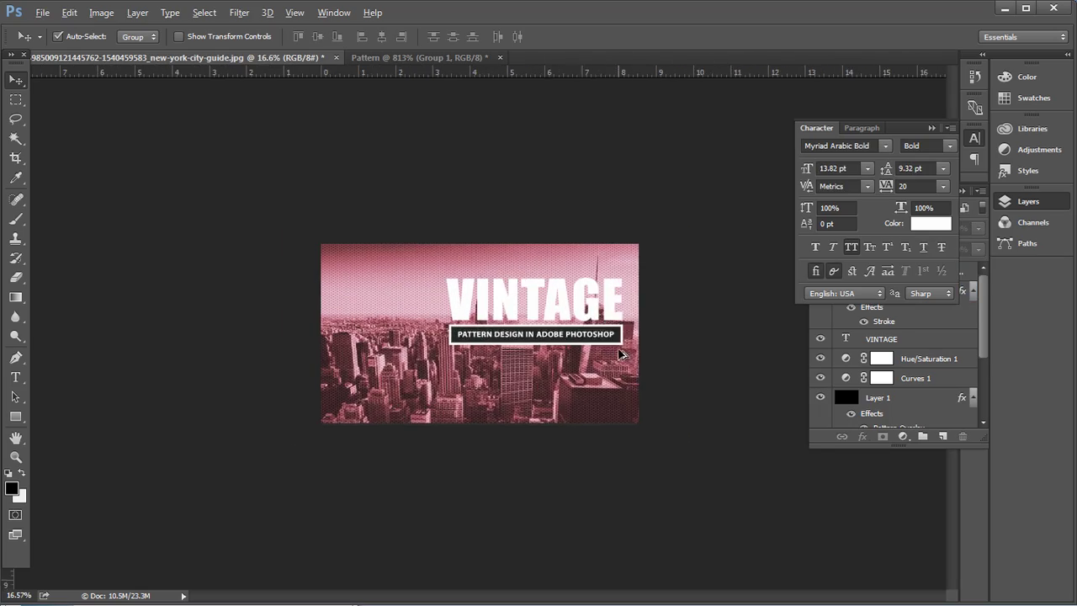
scroll(895, 411, "down", 1)
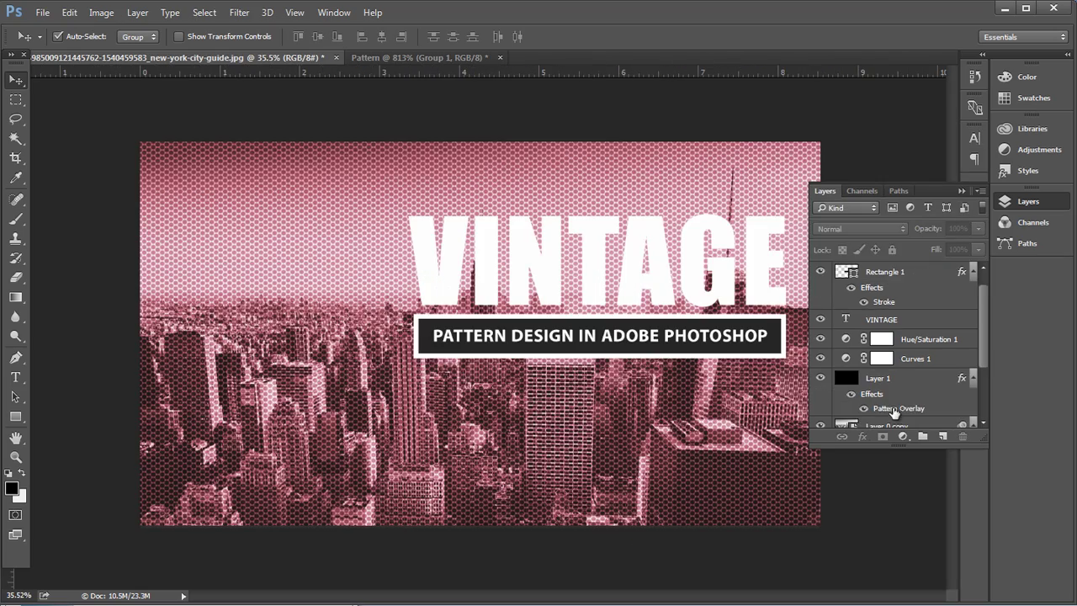
double_click(888, 383)
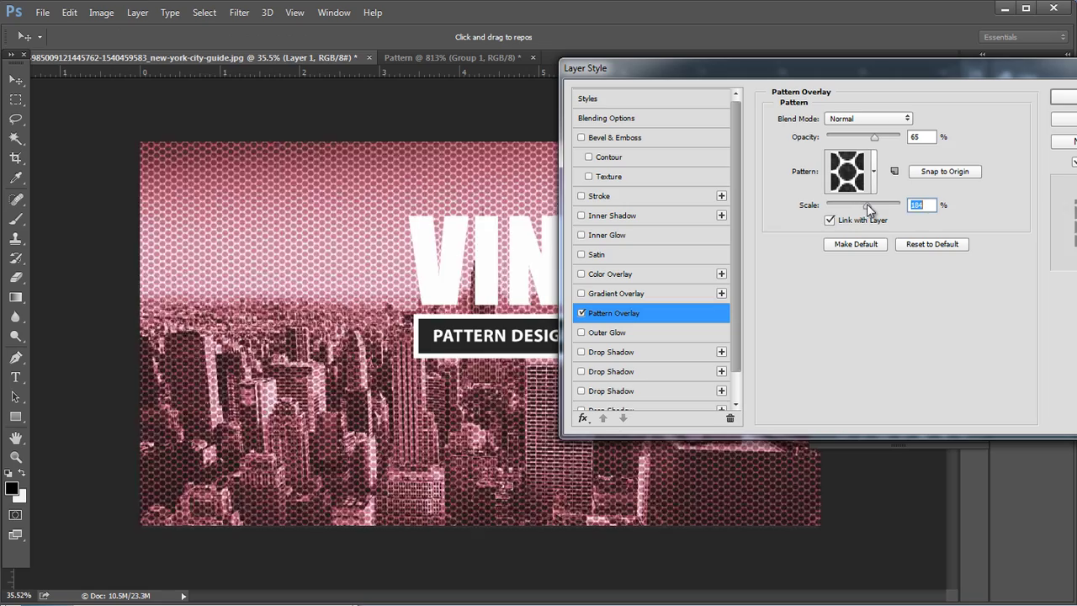
left_click_drag(867, 205, 861, 205)
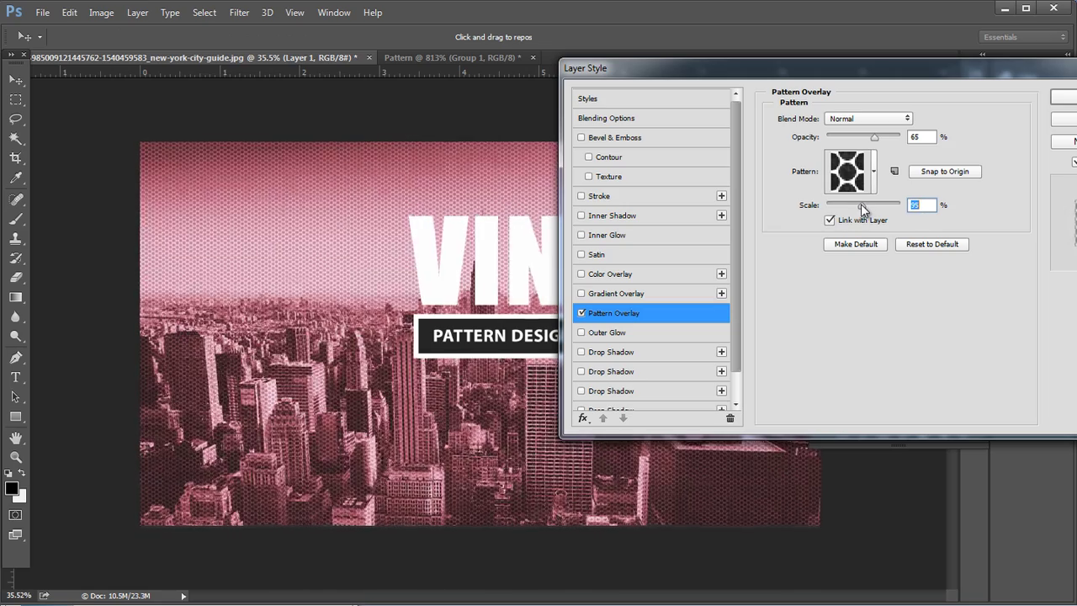
key("Return")
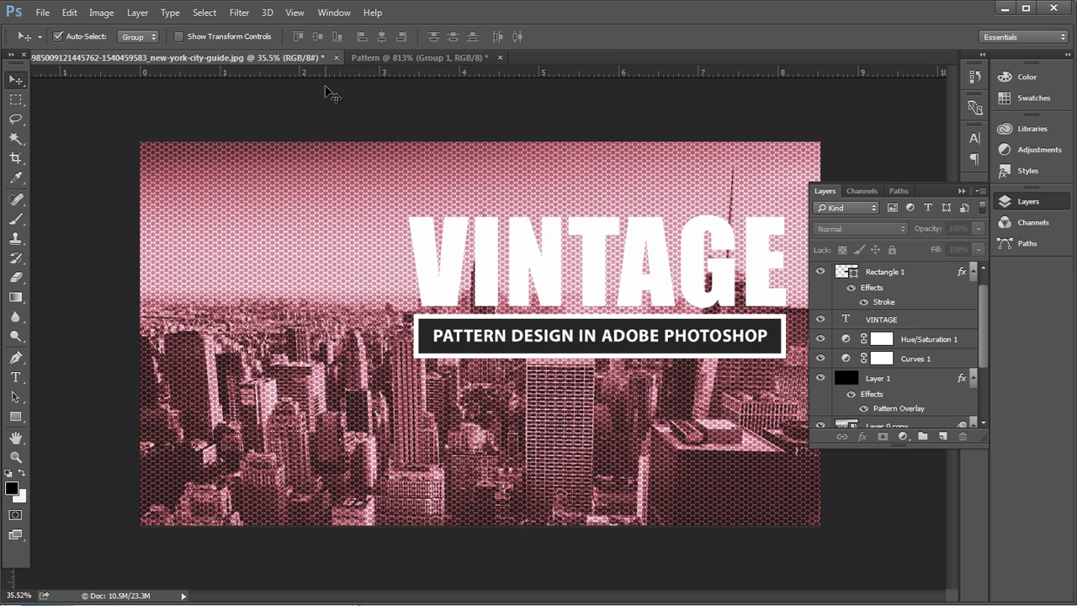
- Open the Layer 0 smart object and enlarge the placed 995906-city sunset photo to cover the whole canvas
scroll(949, 362, "down", 3)
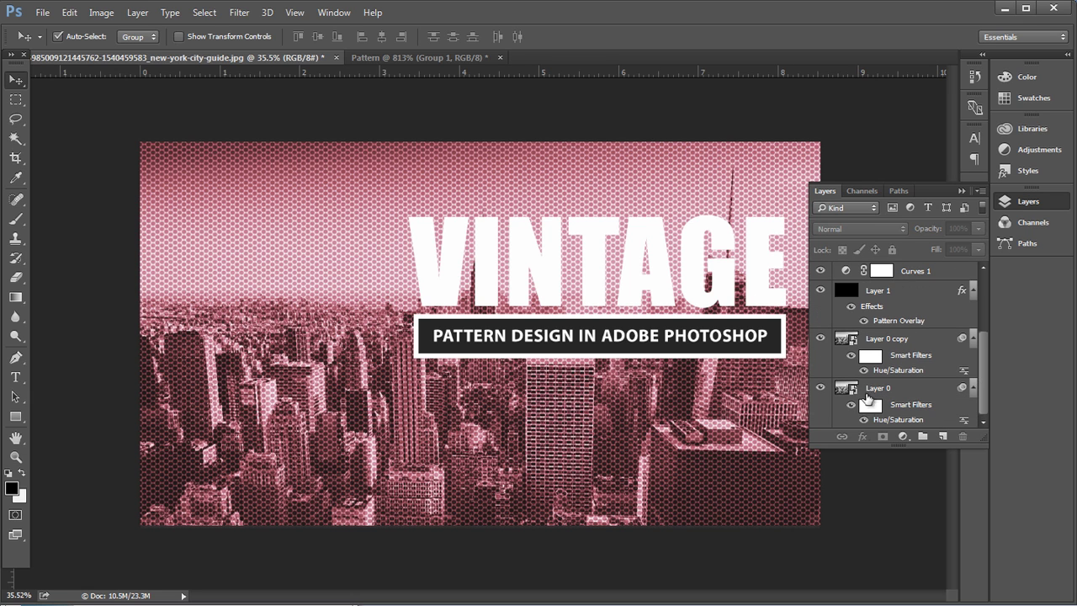
left_click(878, 388)
left_click(822, 388)
double_click(846, 388)
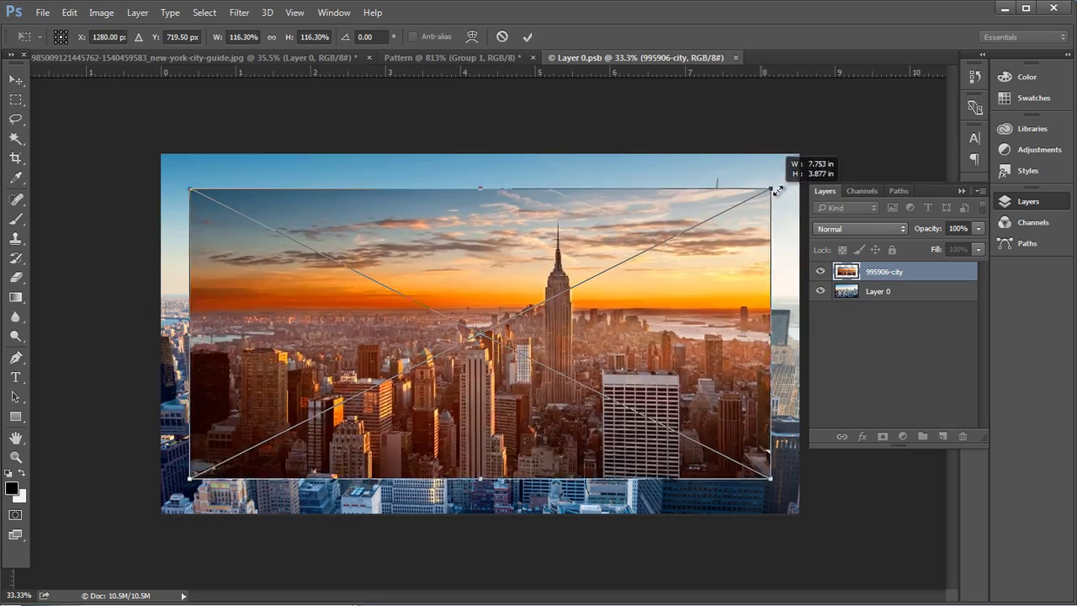
left_click_drag(774, 180, 801, 161)
key("Return")
- Save the smart object's contents and return to the main city design to view the replaced photo
left_click(42, 12)
left_click(74, 168)
left_click(229, 57)
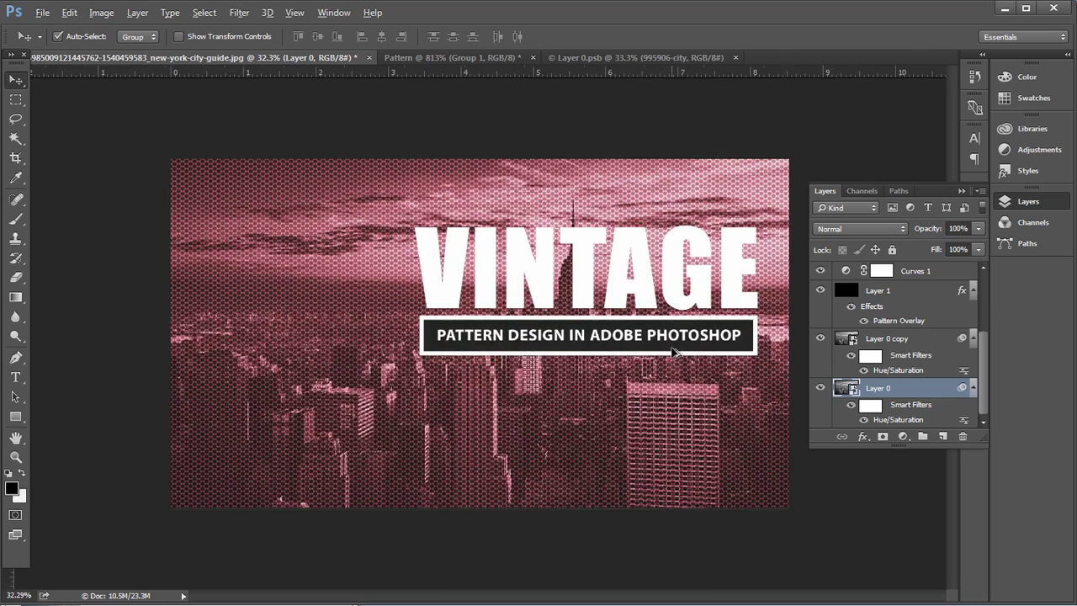
- Reopen the Layer 0 smart object document and reposition the sunset city photo on its canvas
left_click(572, 57)
left_click(821, 271)
mouse_move(673, 257)
left_mouse_down()
mouse_move(585, 278)
mouse_move(672, 261)
left_mouse_up()
left_click_drag(549, 271, 561, 313)
left_click_drag(626, 320, 626, 310)
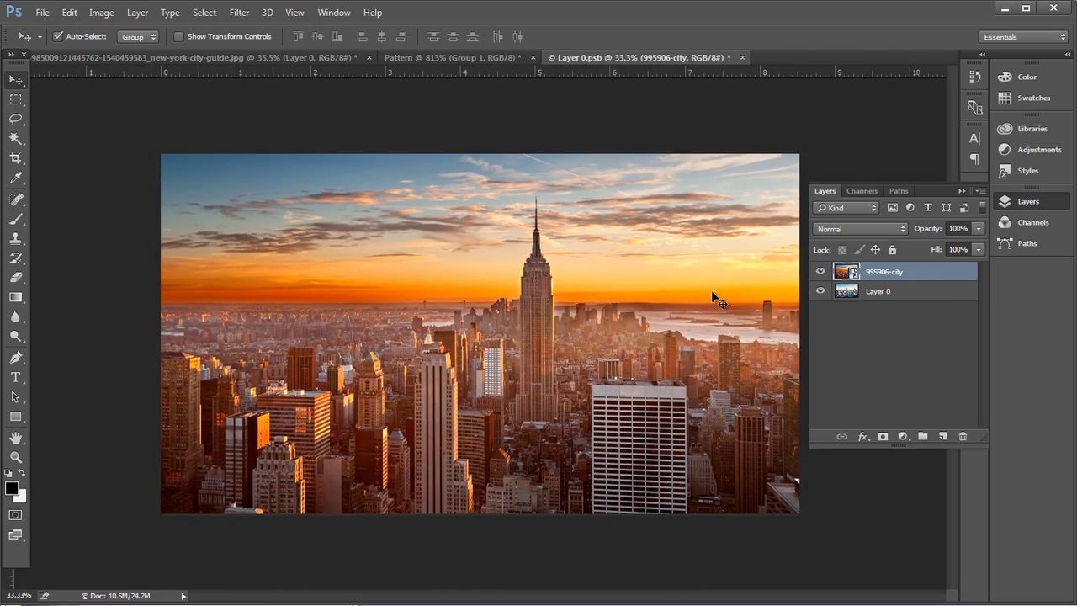